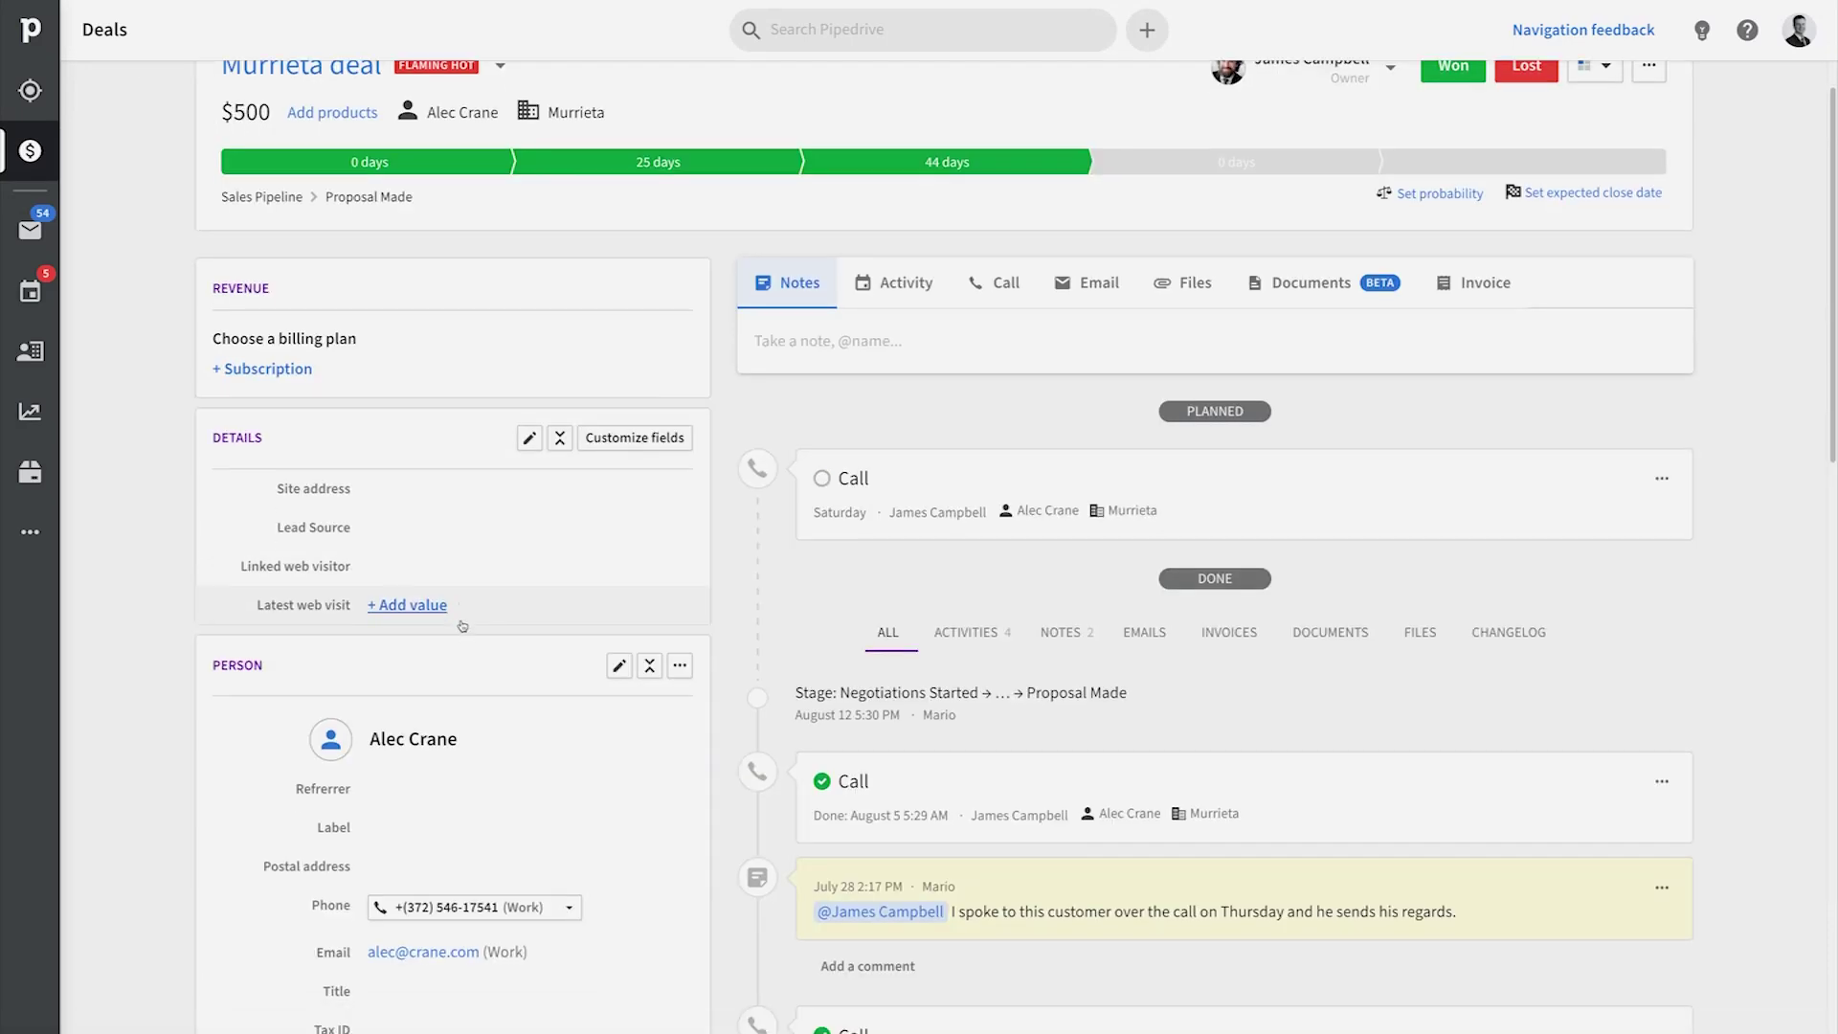
Log a No answer call to the Murrieta contact after trying mobile and computer calling.
left_click(556, 638)
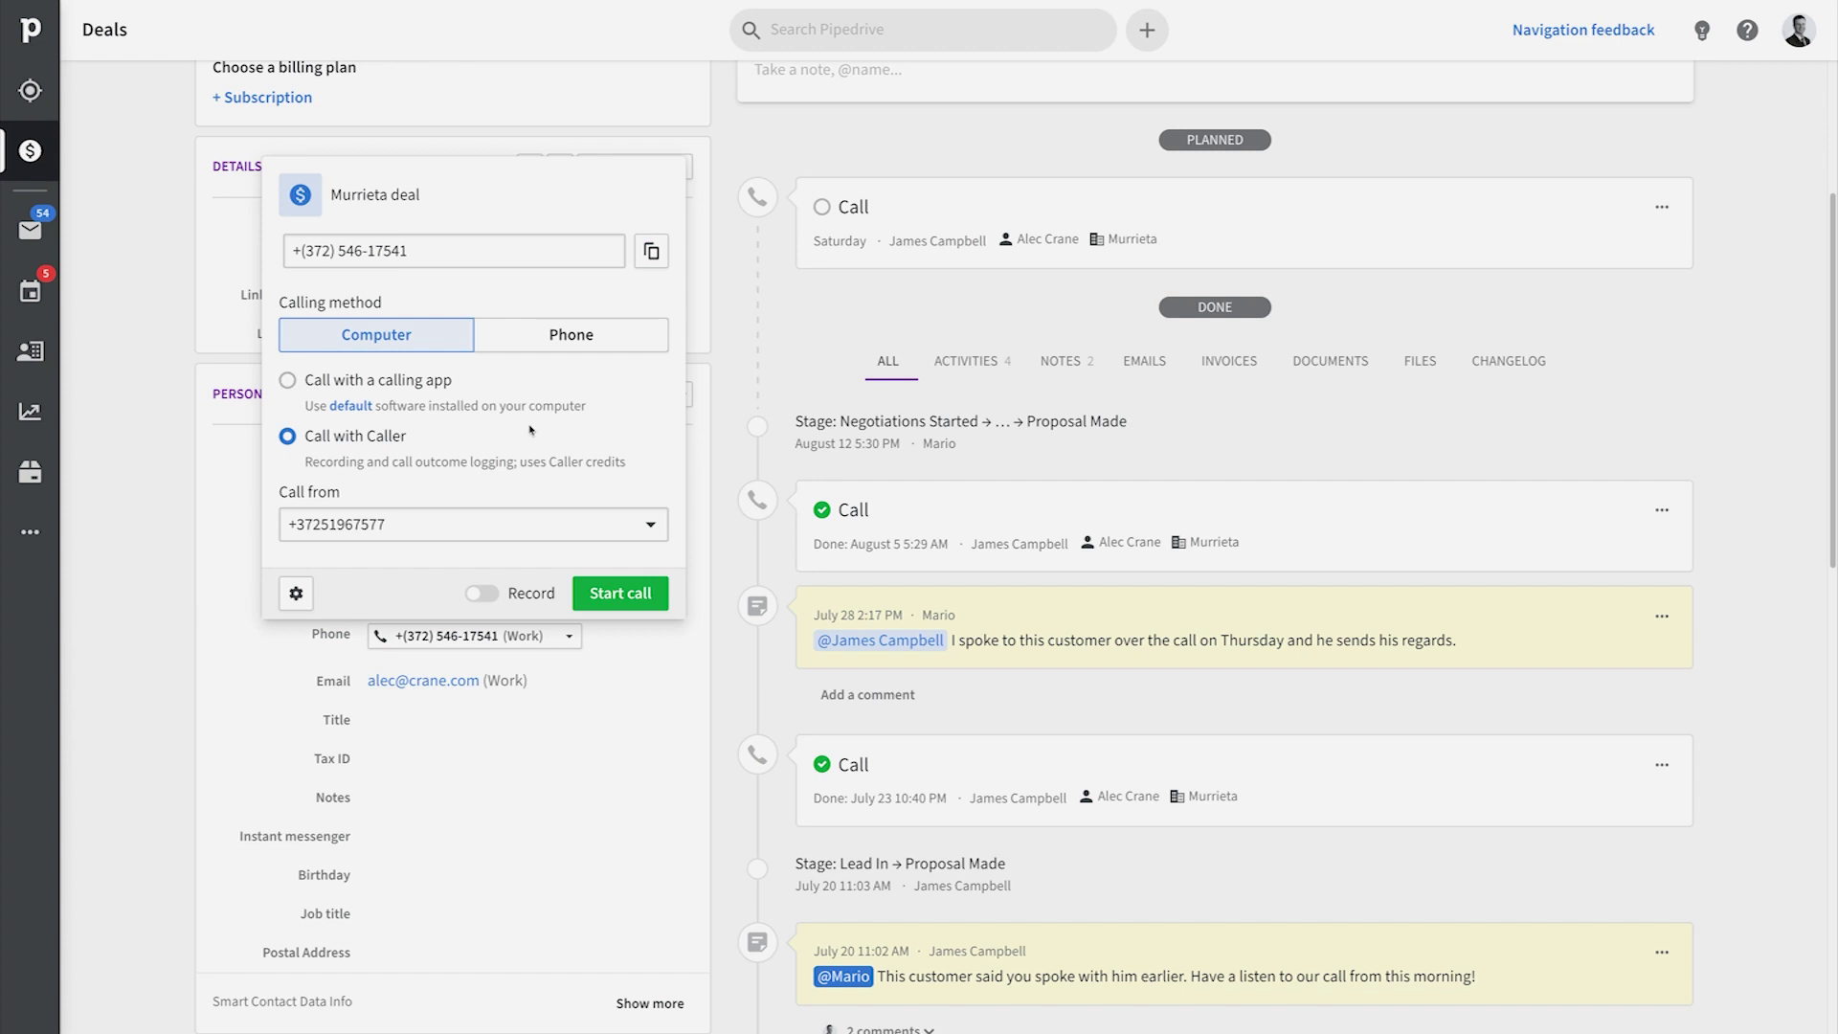
left_click(569, 336)
left_click(446, 382)
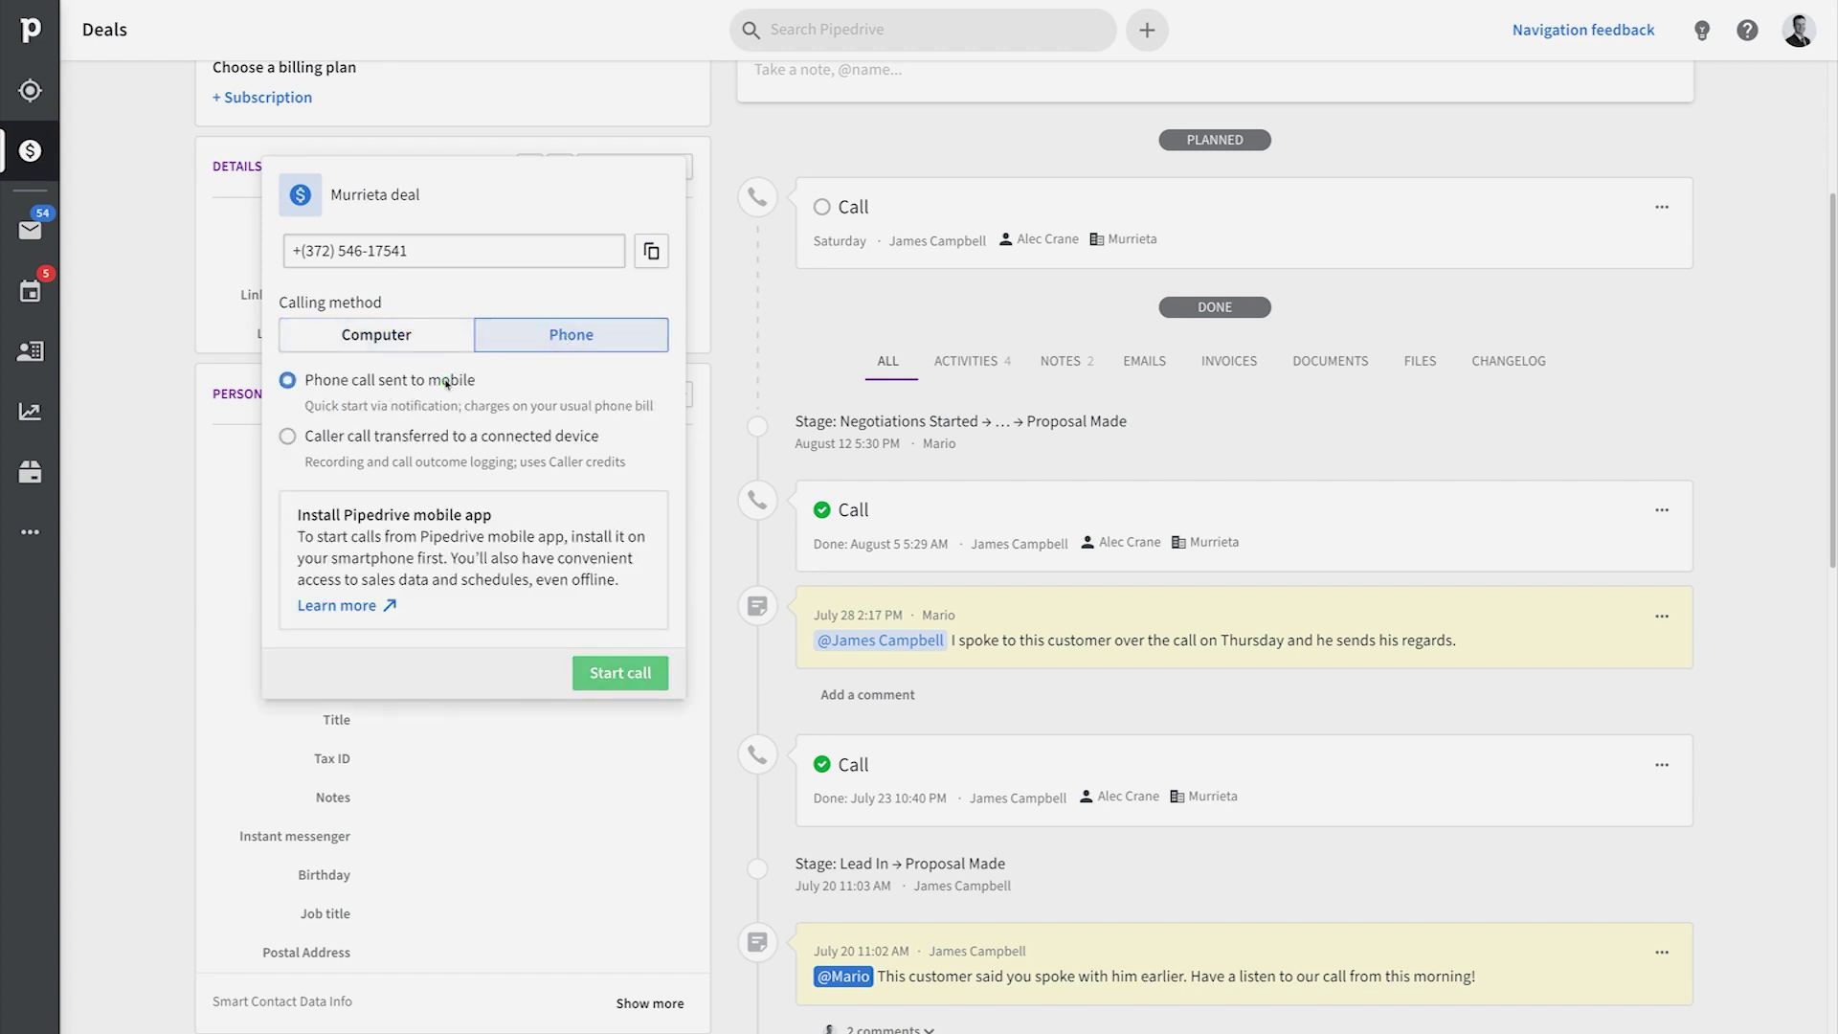
left_click(431, 436)
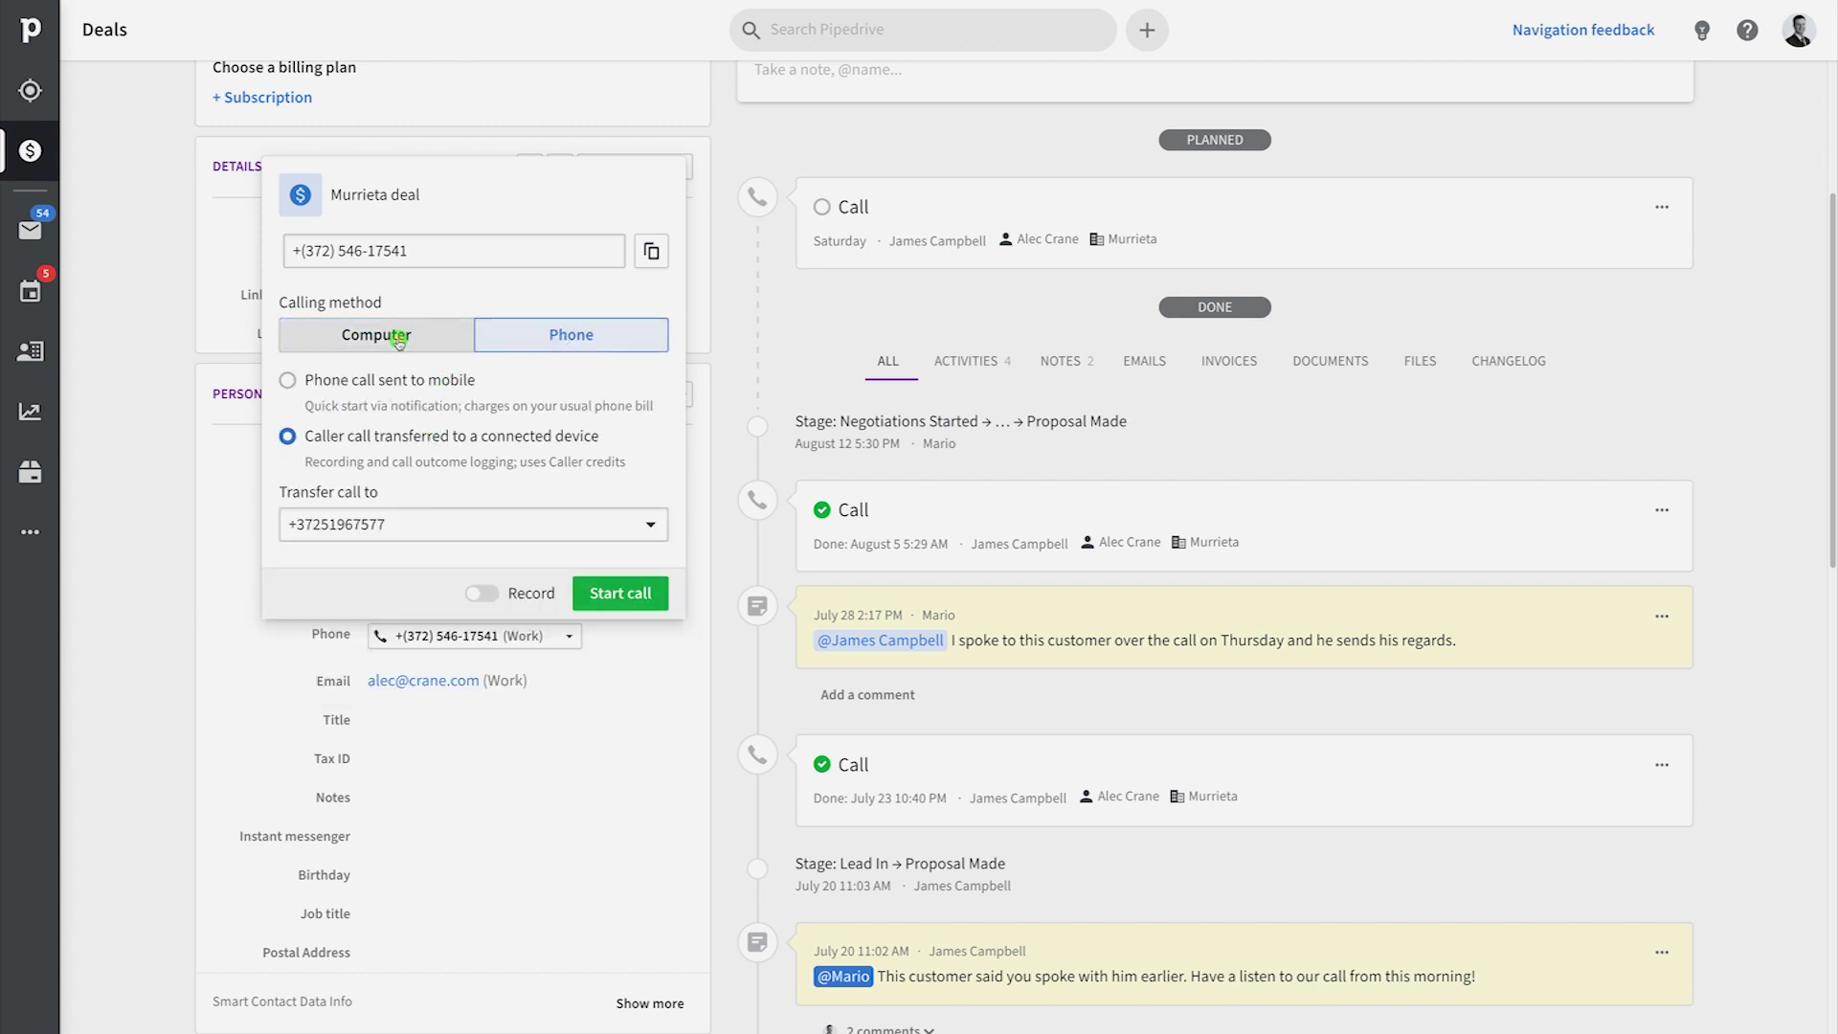
left_click(398, 345)
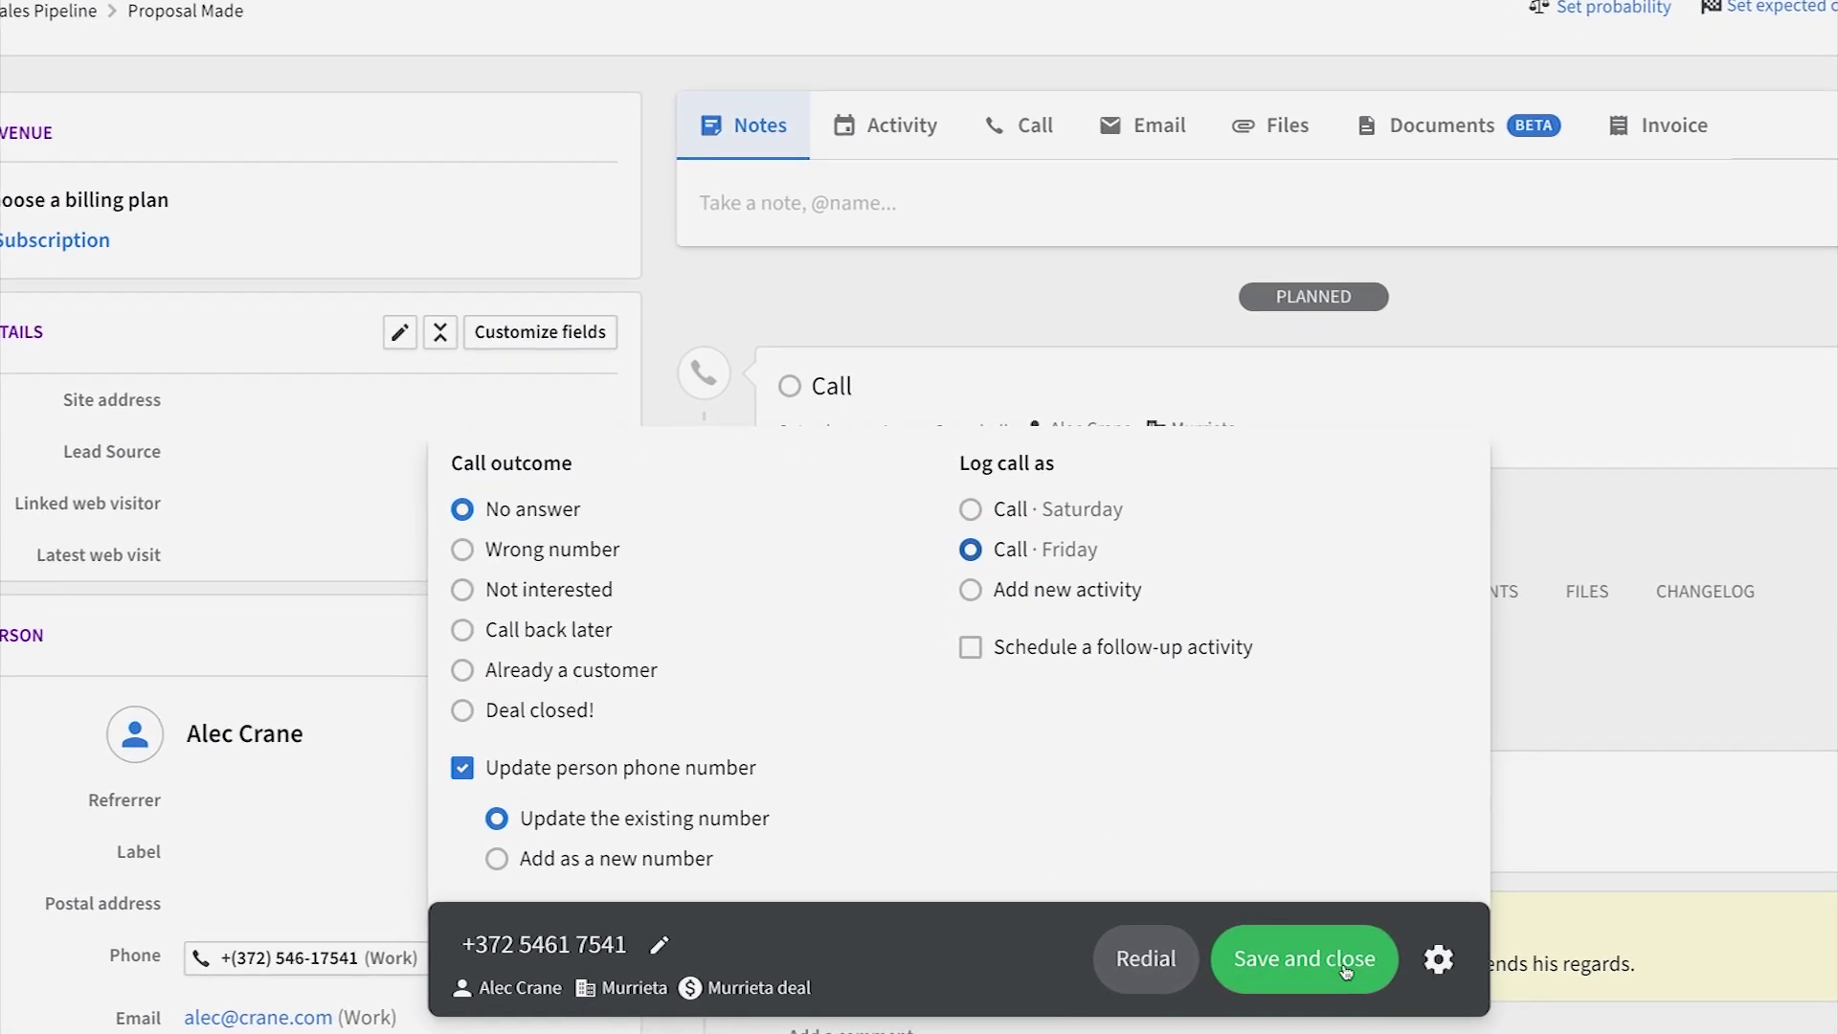
left_click(1372, 970)
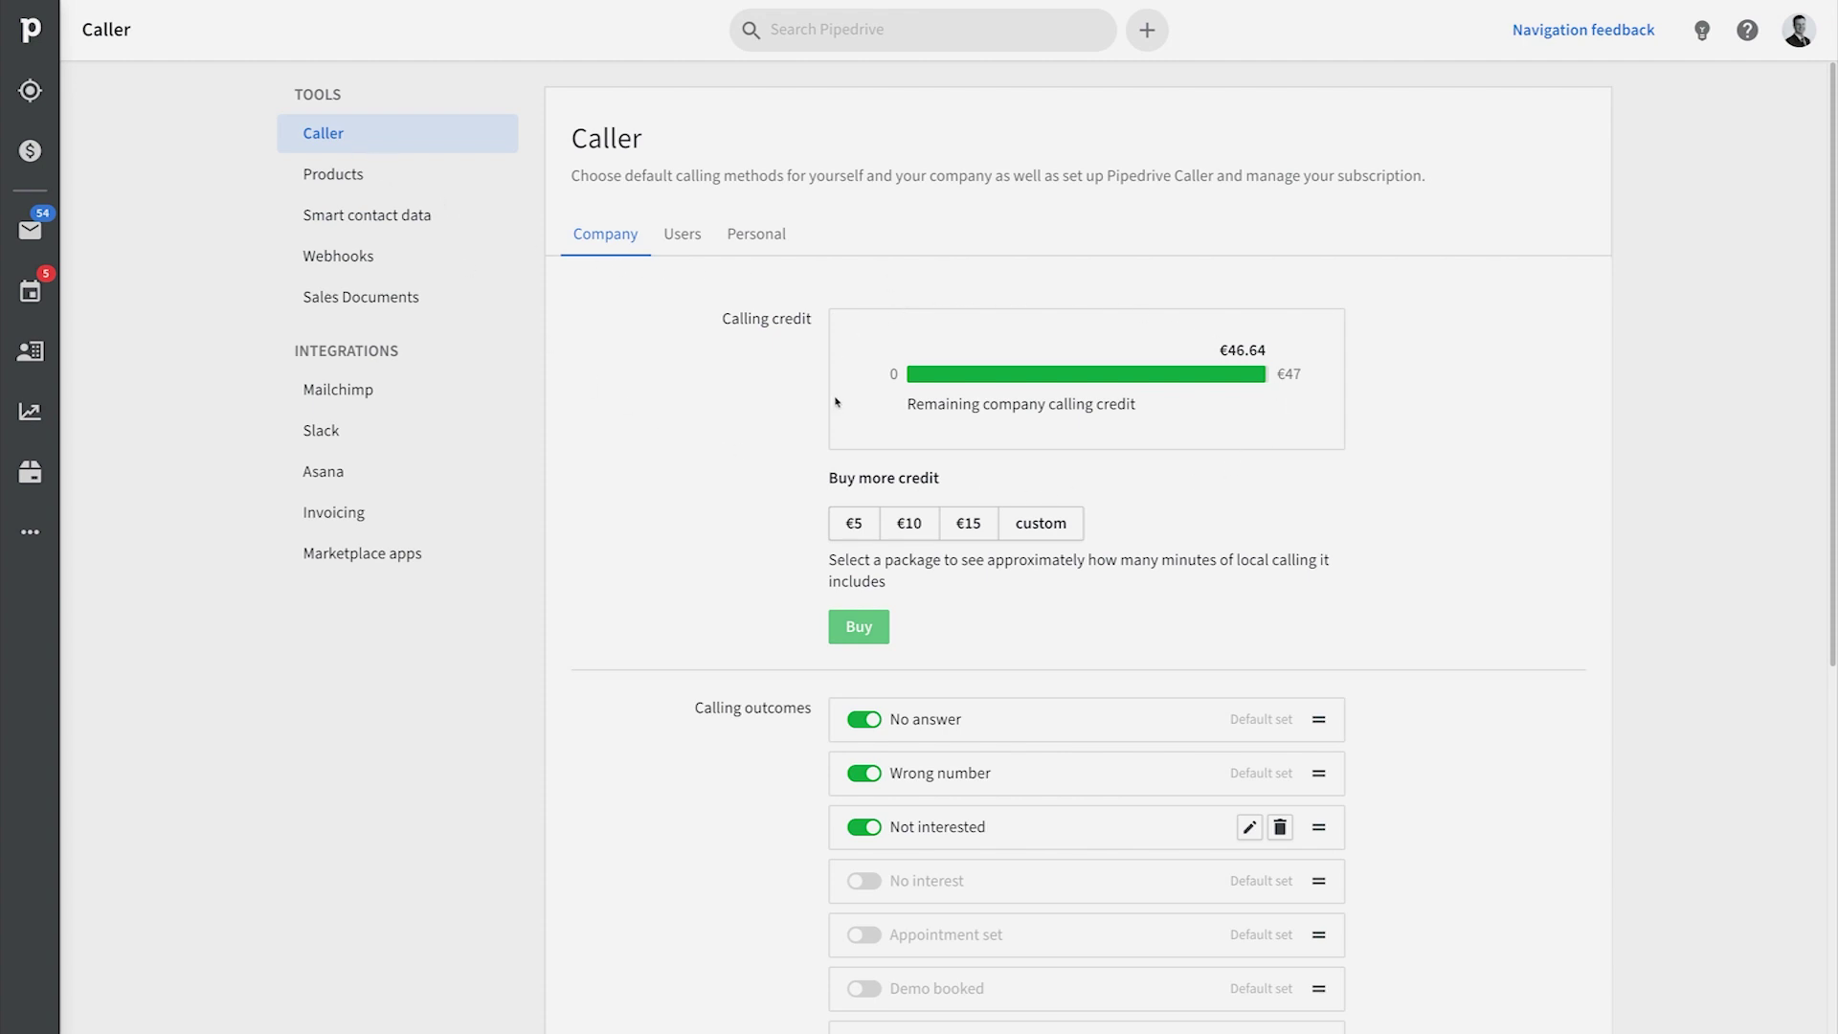
Select the €15 calling-credit package.
left_click(849, 524)
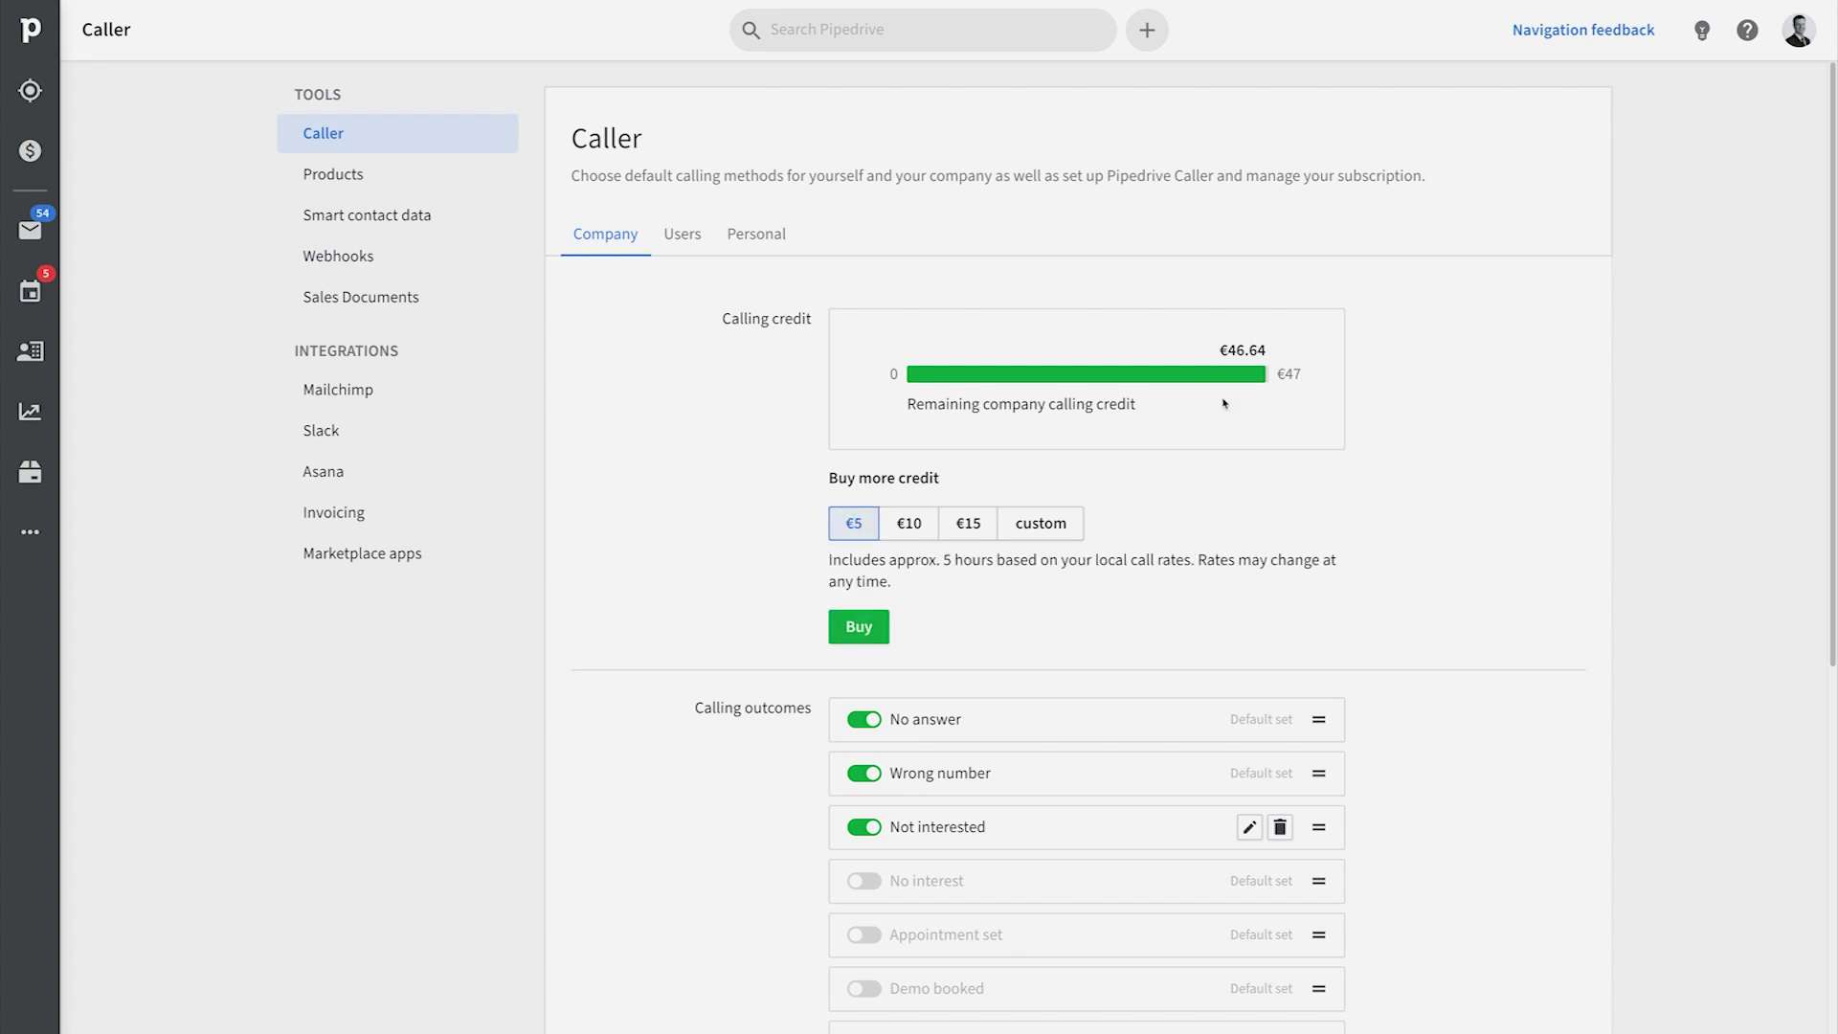
left_click(933, 529)
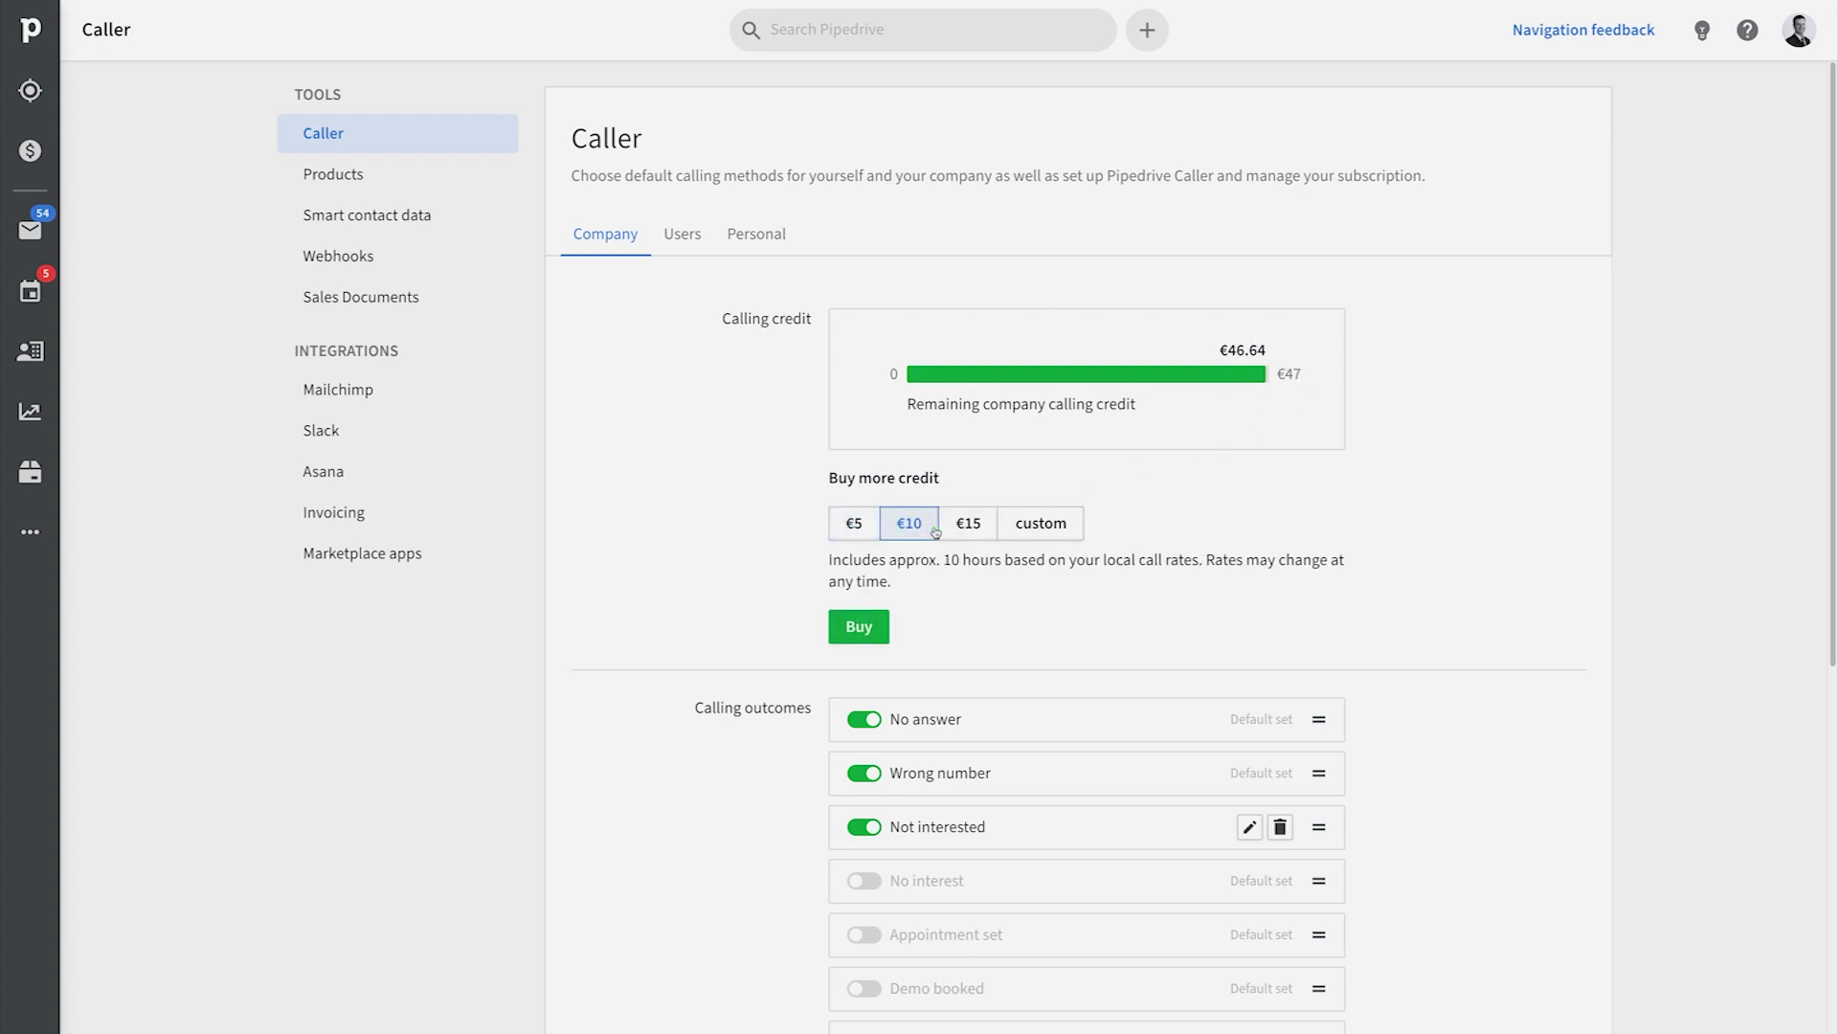
left_click(965, 530)
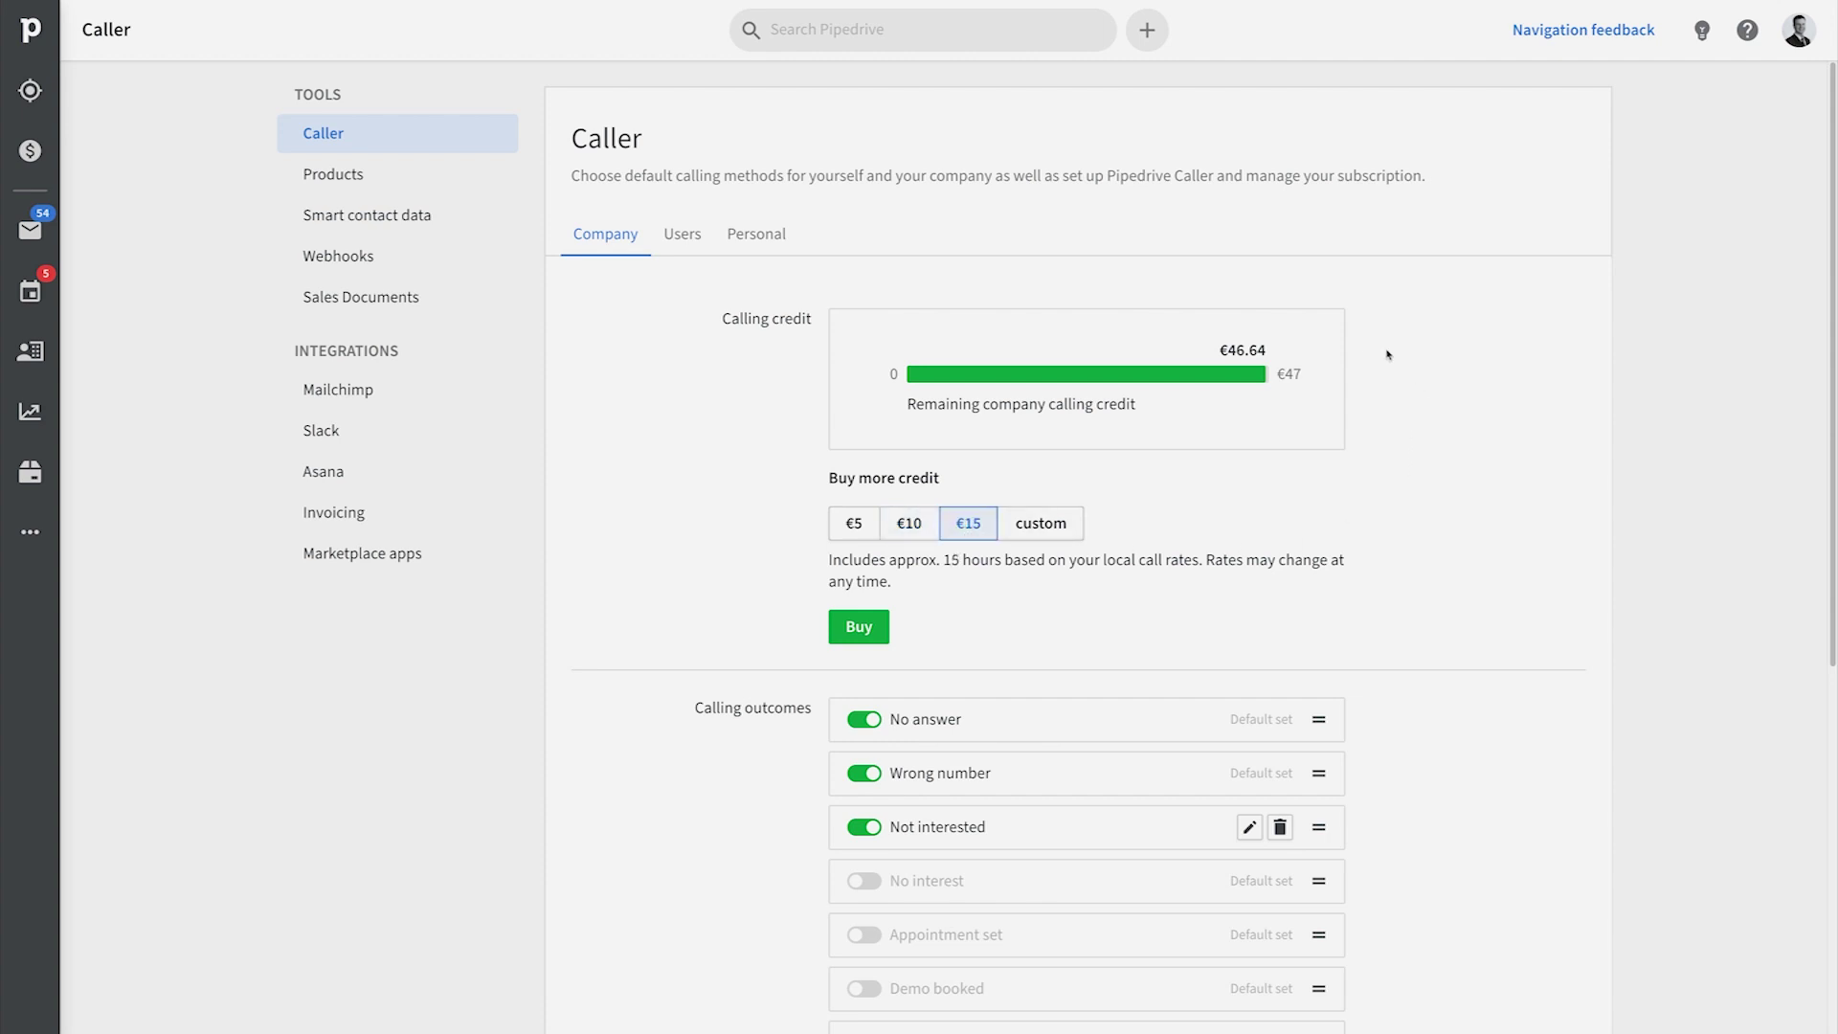
Keep call recording on and set the download and enforce-for-all-users options.
scroll(829, 391, "down", 2)
scroll(829, 389, "down", 4)
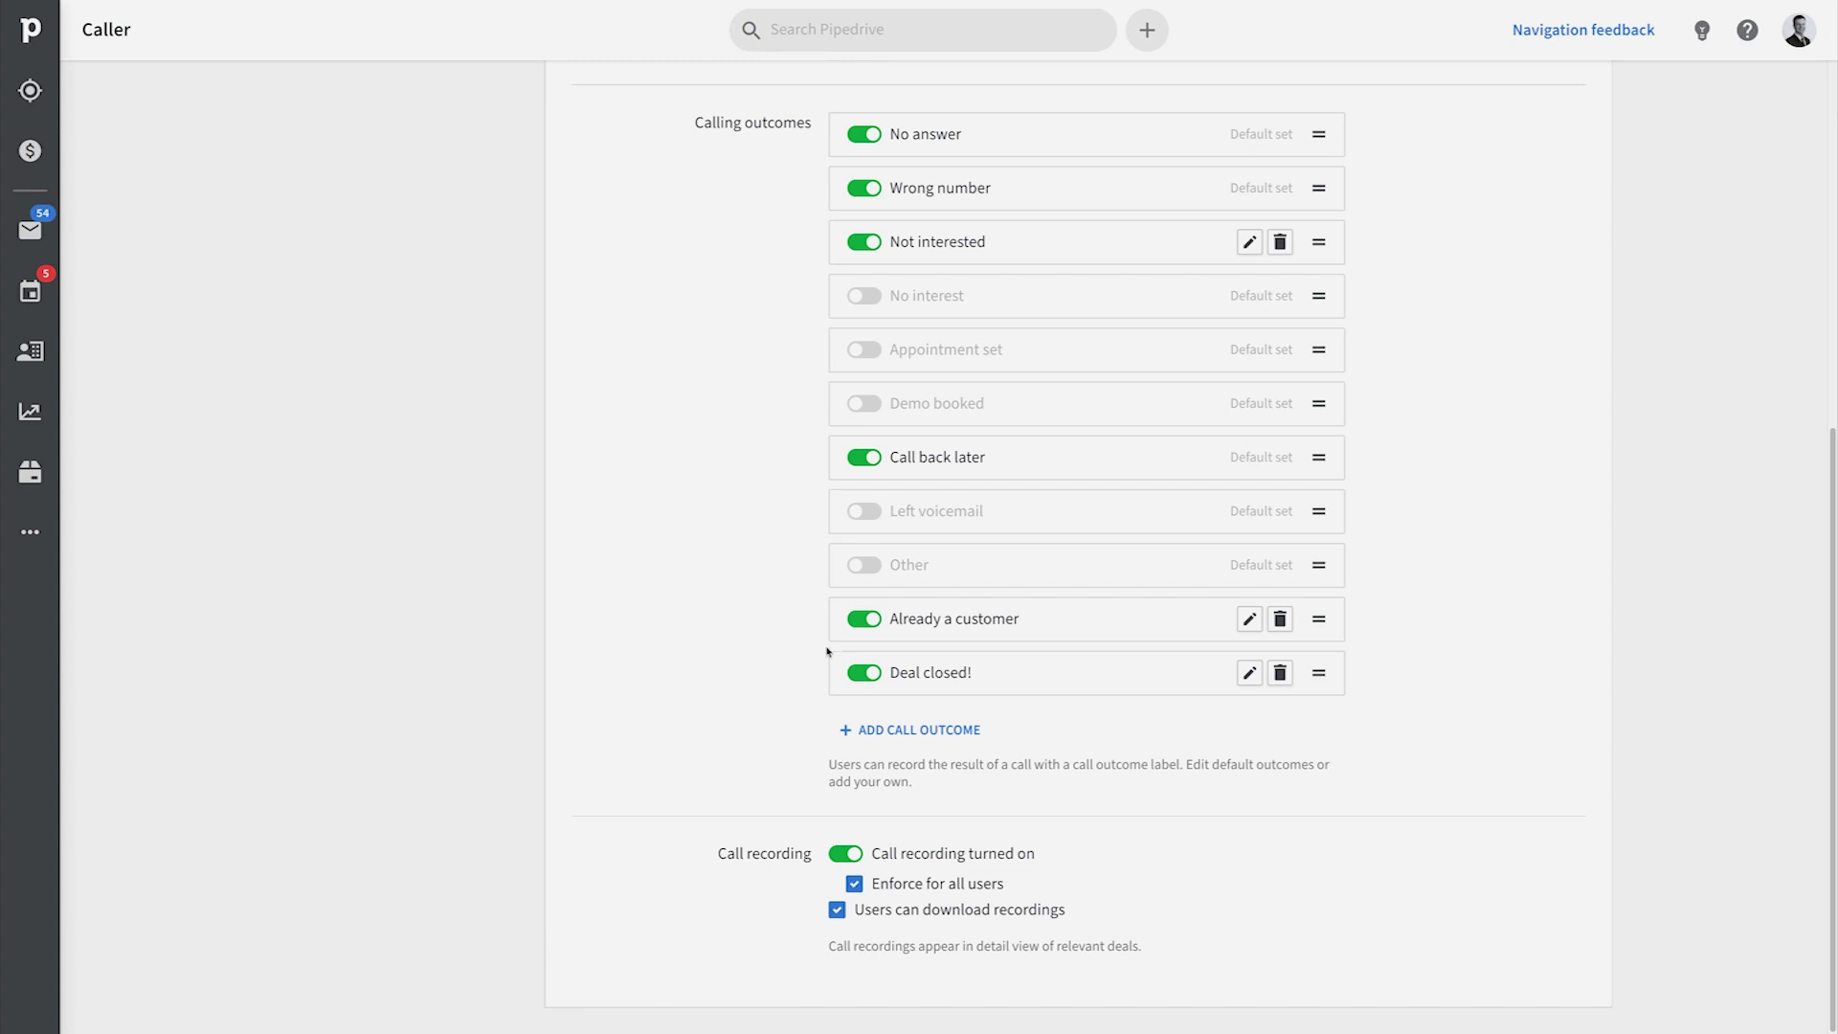
left_click(855, 858)
left_click(855, 858)
left_click(836, 914)
left_click(856, 890)
scroll(858, 891, "up", 5)
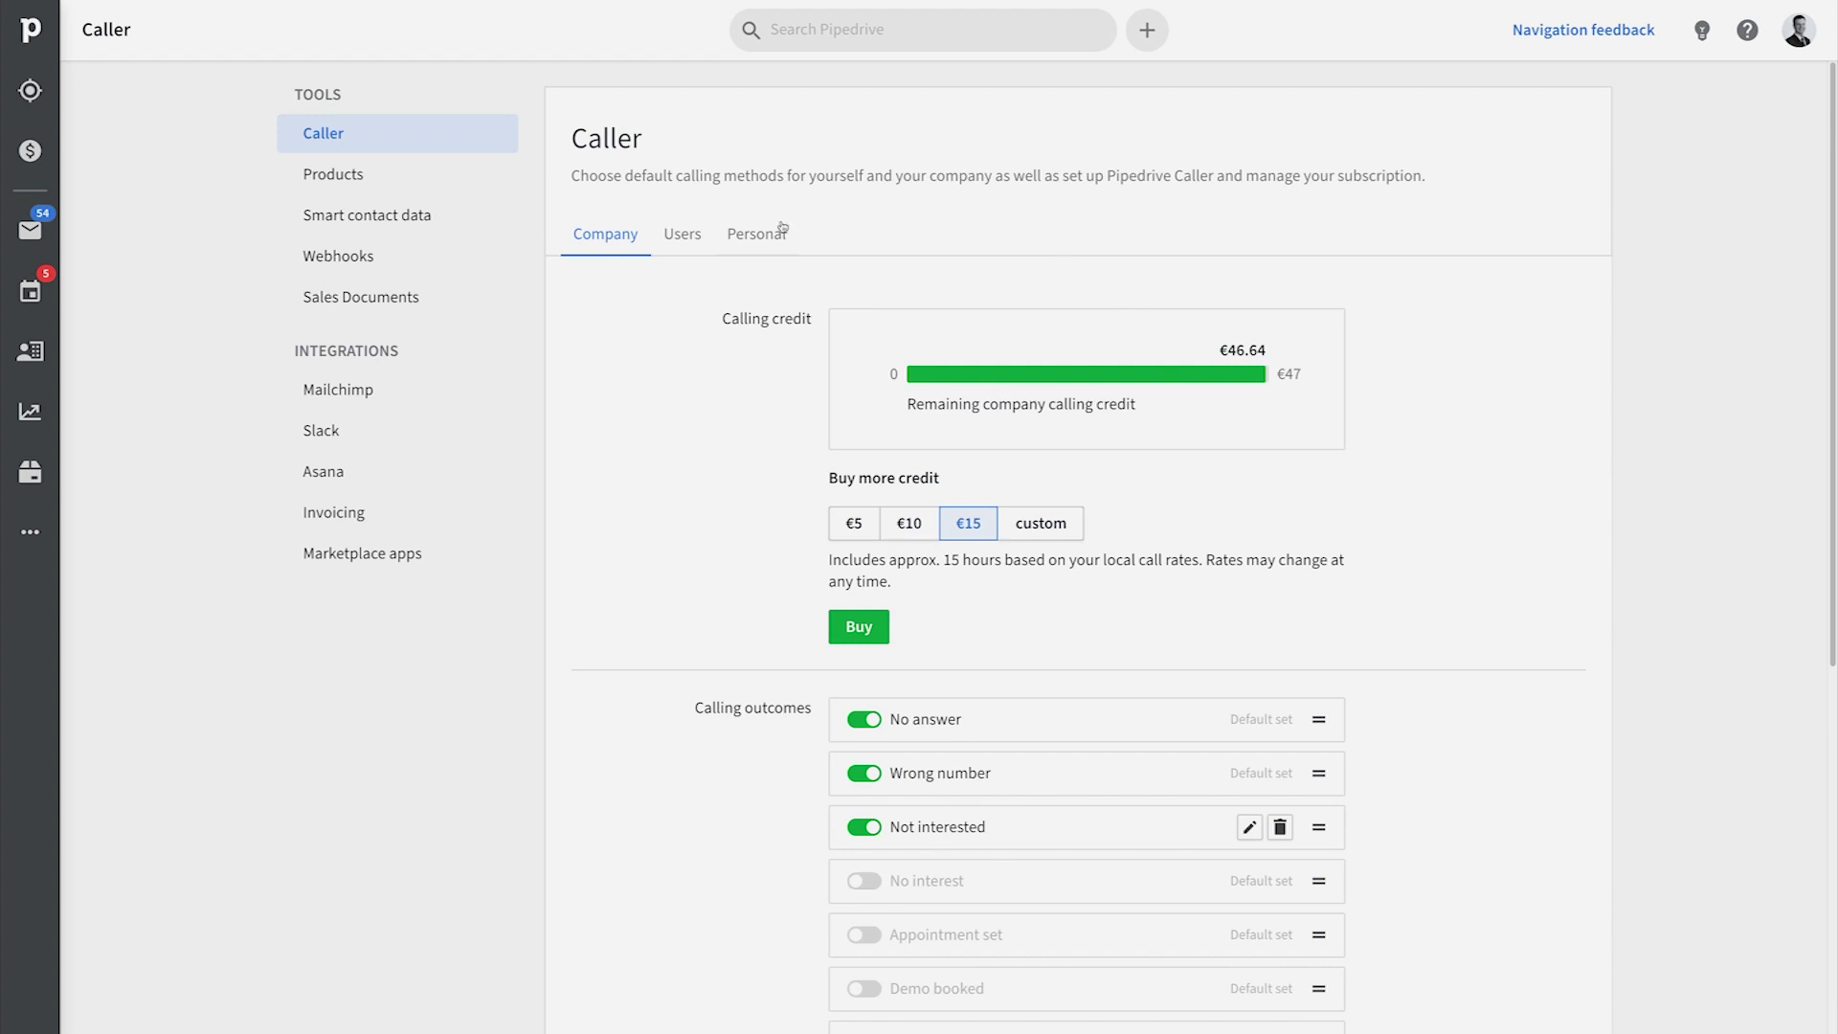
Browse the Caller Users tab, following the email's Connect your number link.
left_click(695, 242)
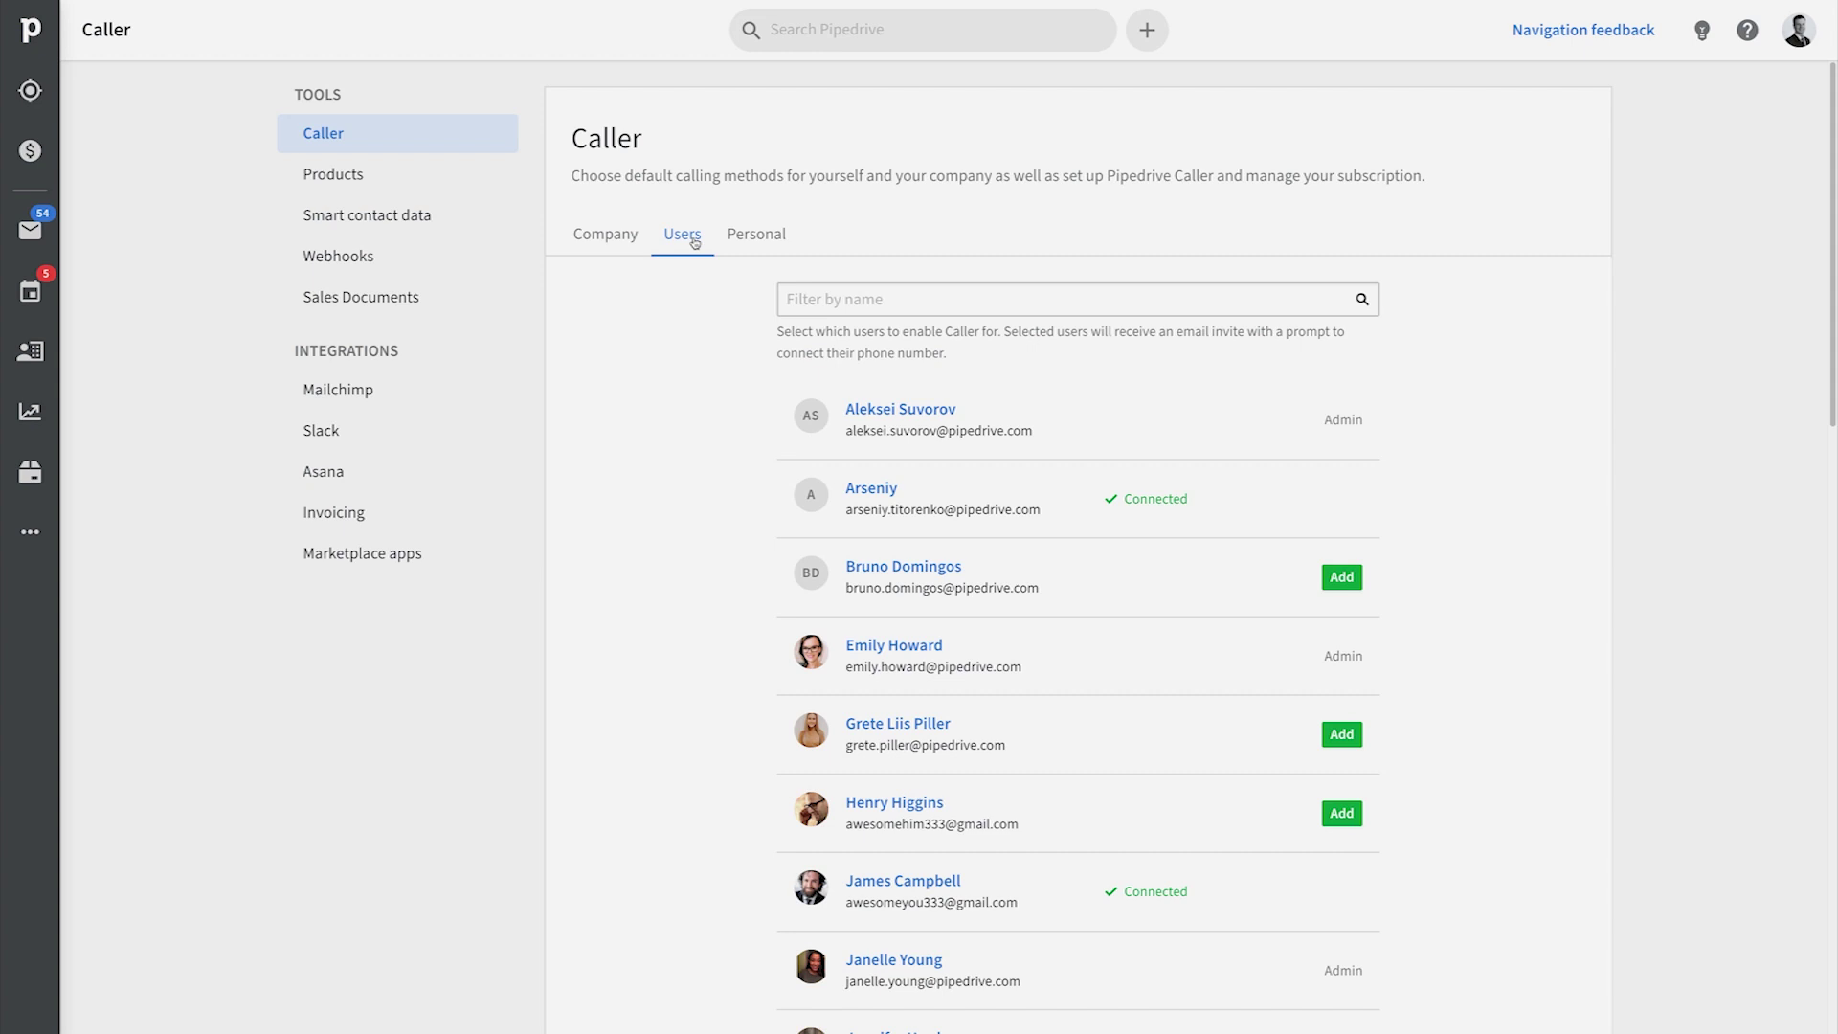
scroll(1314, 533, "down", 3)
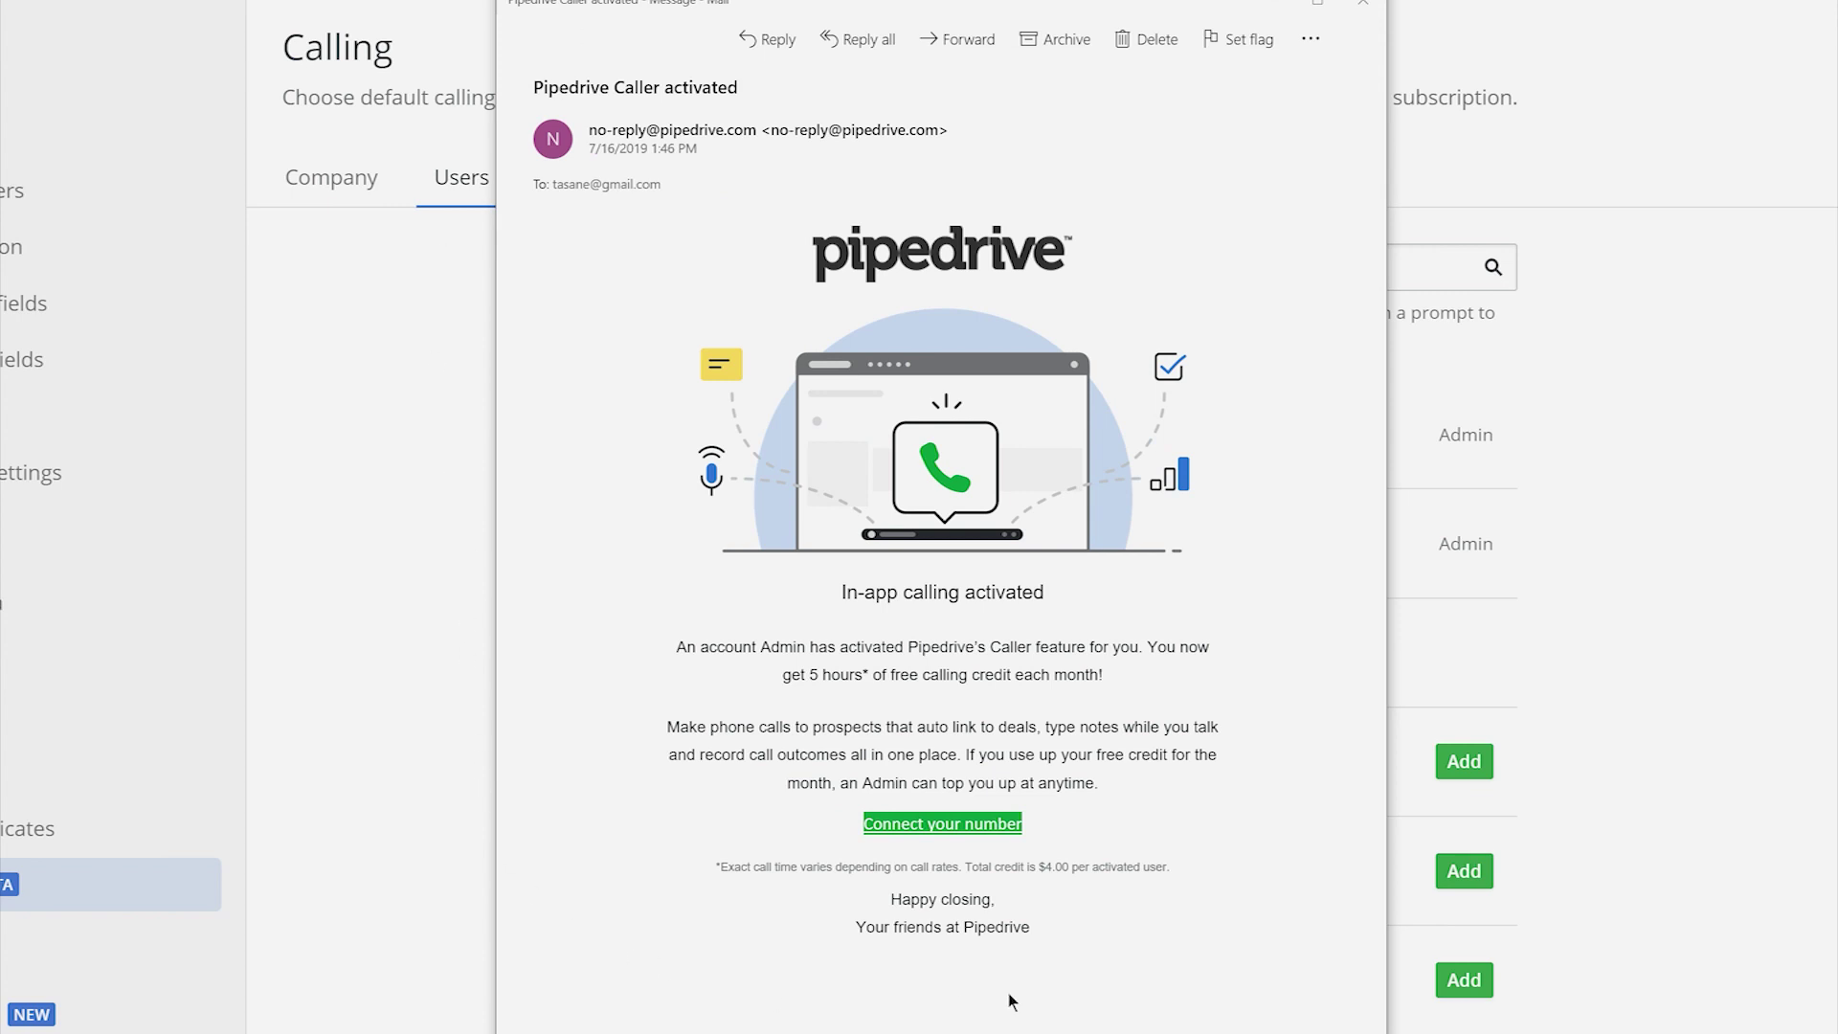
left_click(924, 835)
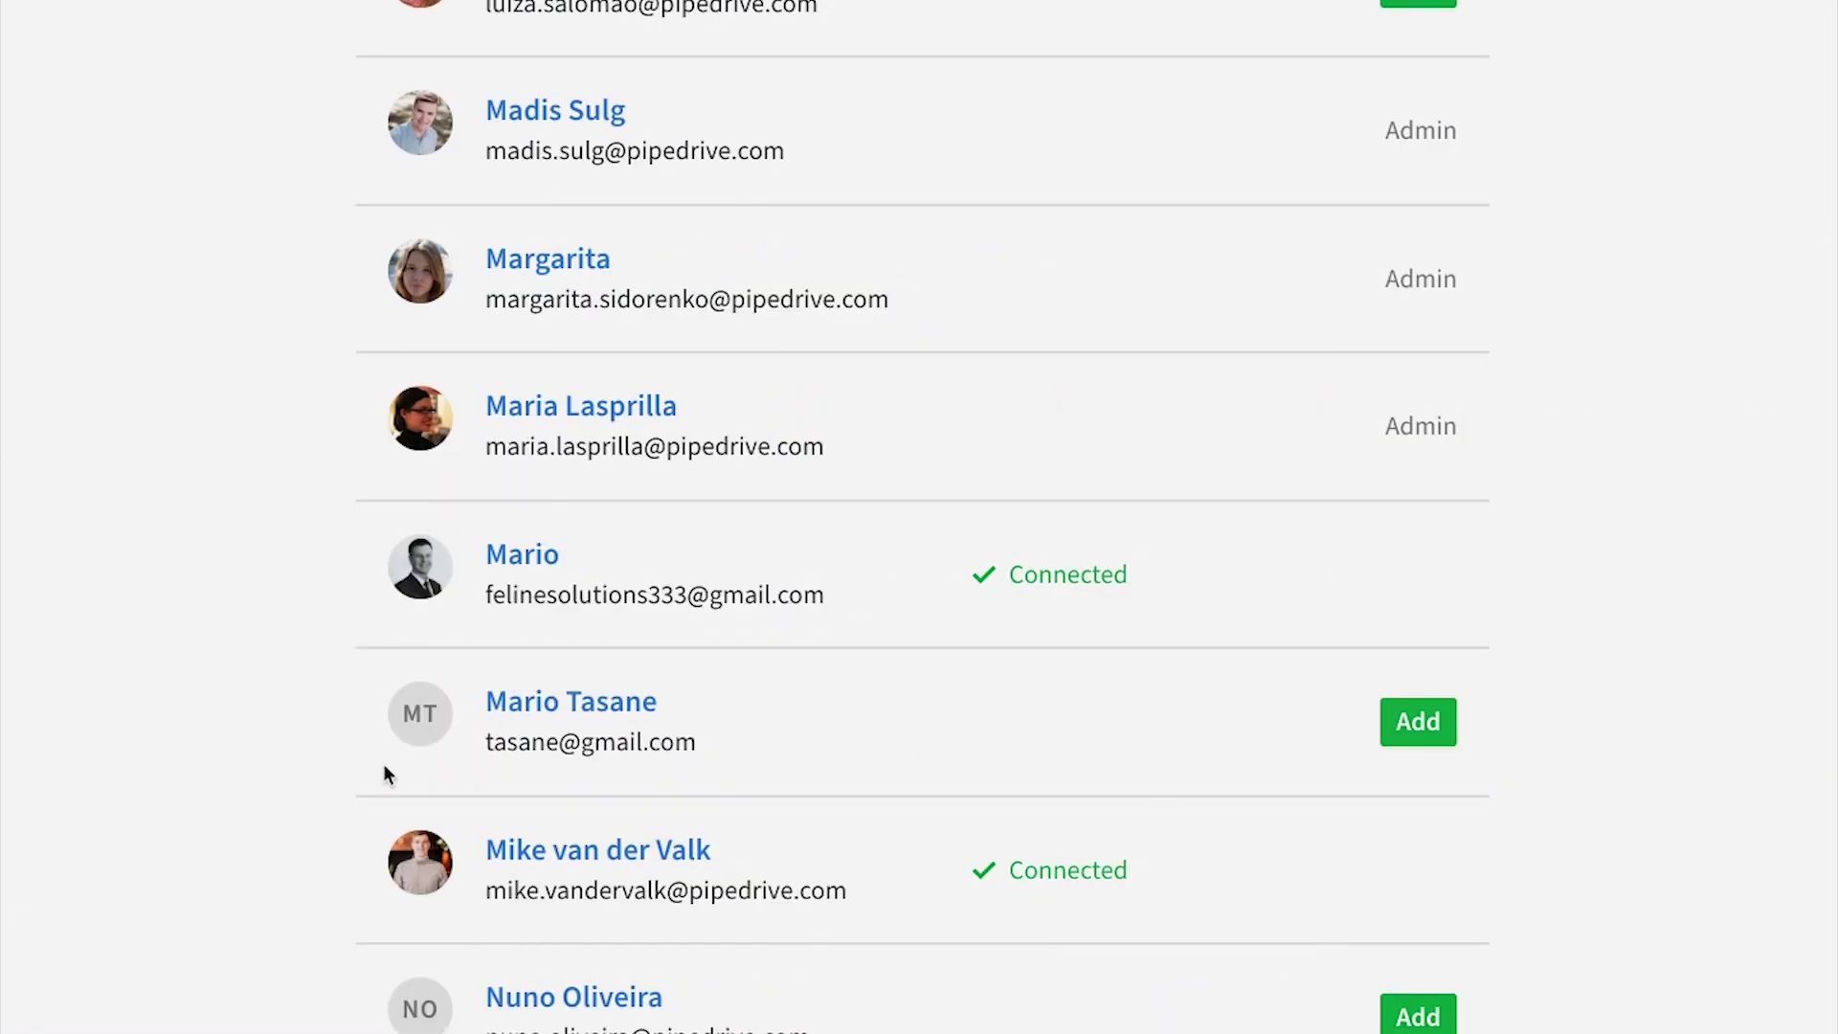
scroll(553, 790, "down", 3)
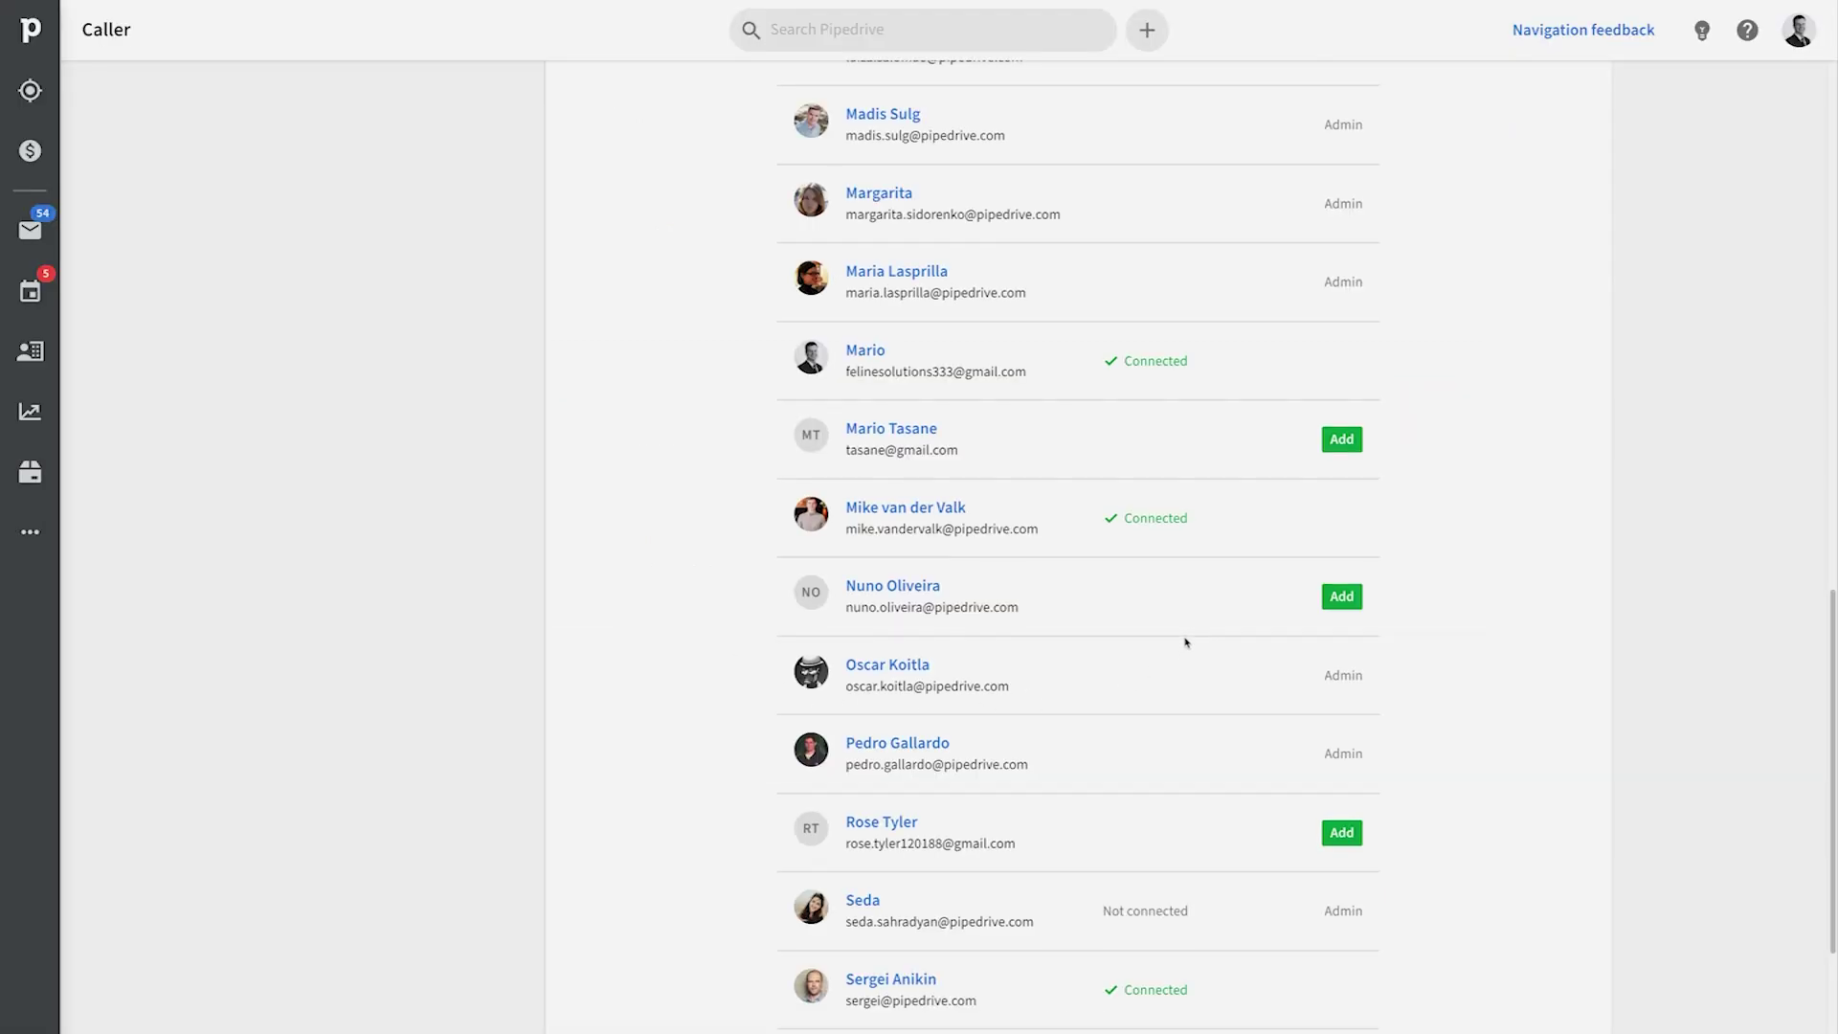
scroll(1187, 639, "up", 15)
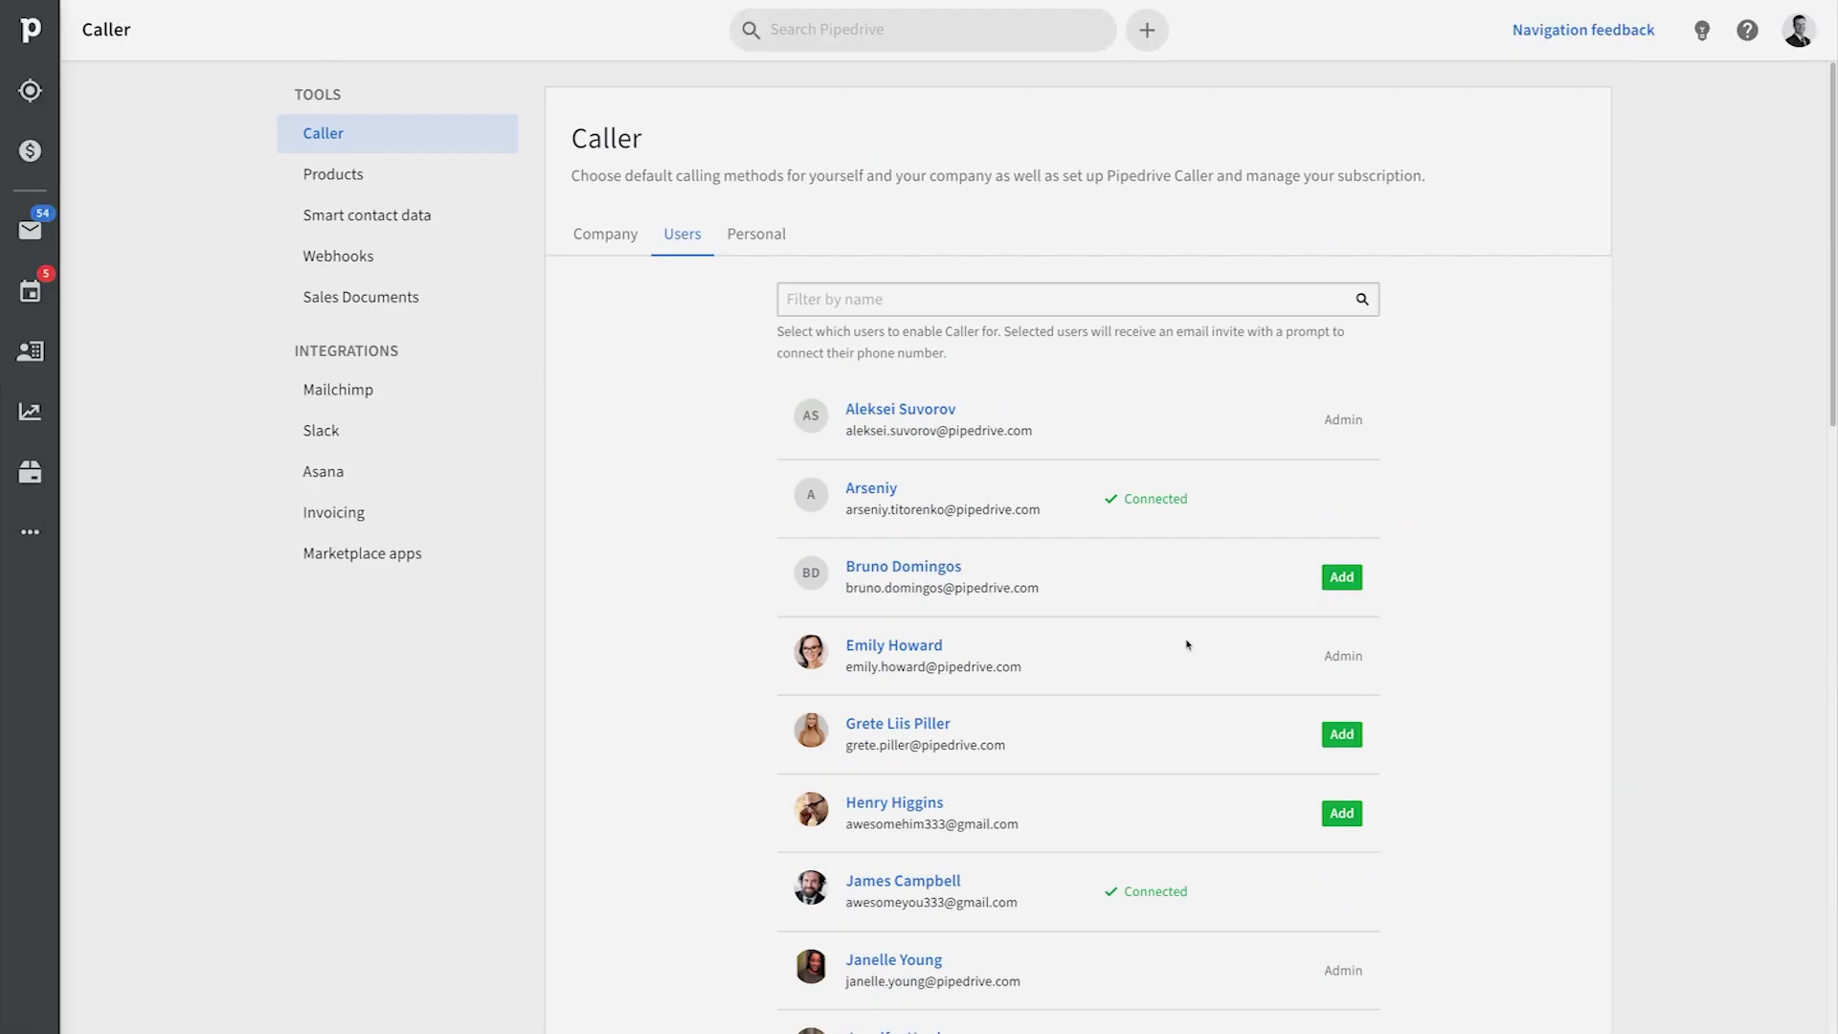
left_click(744, 234)
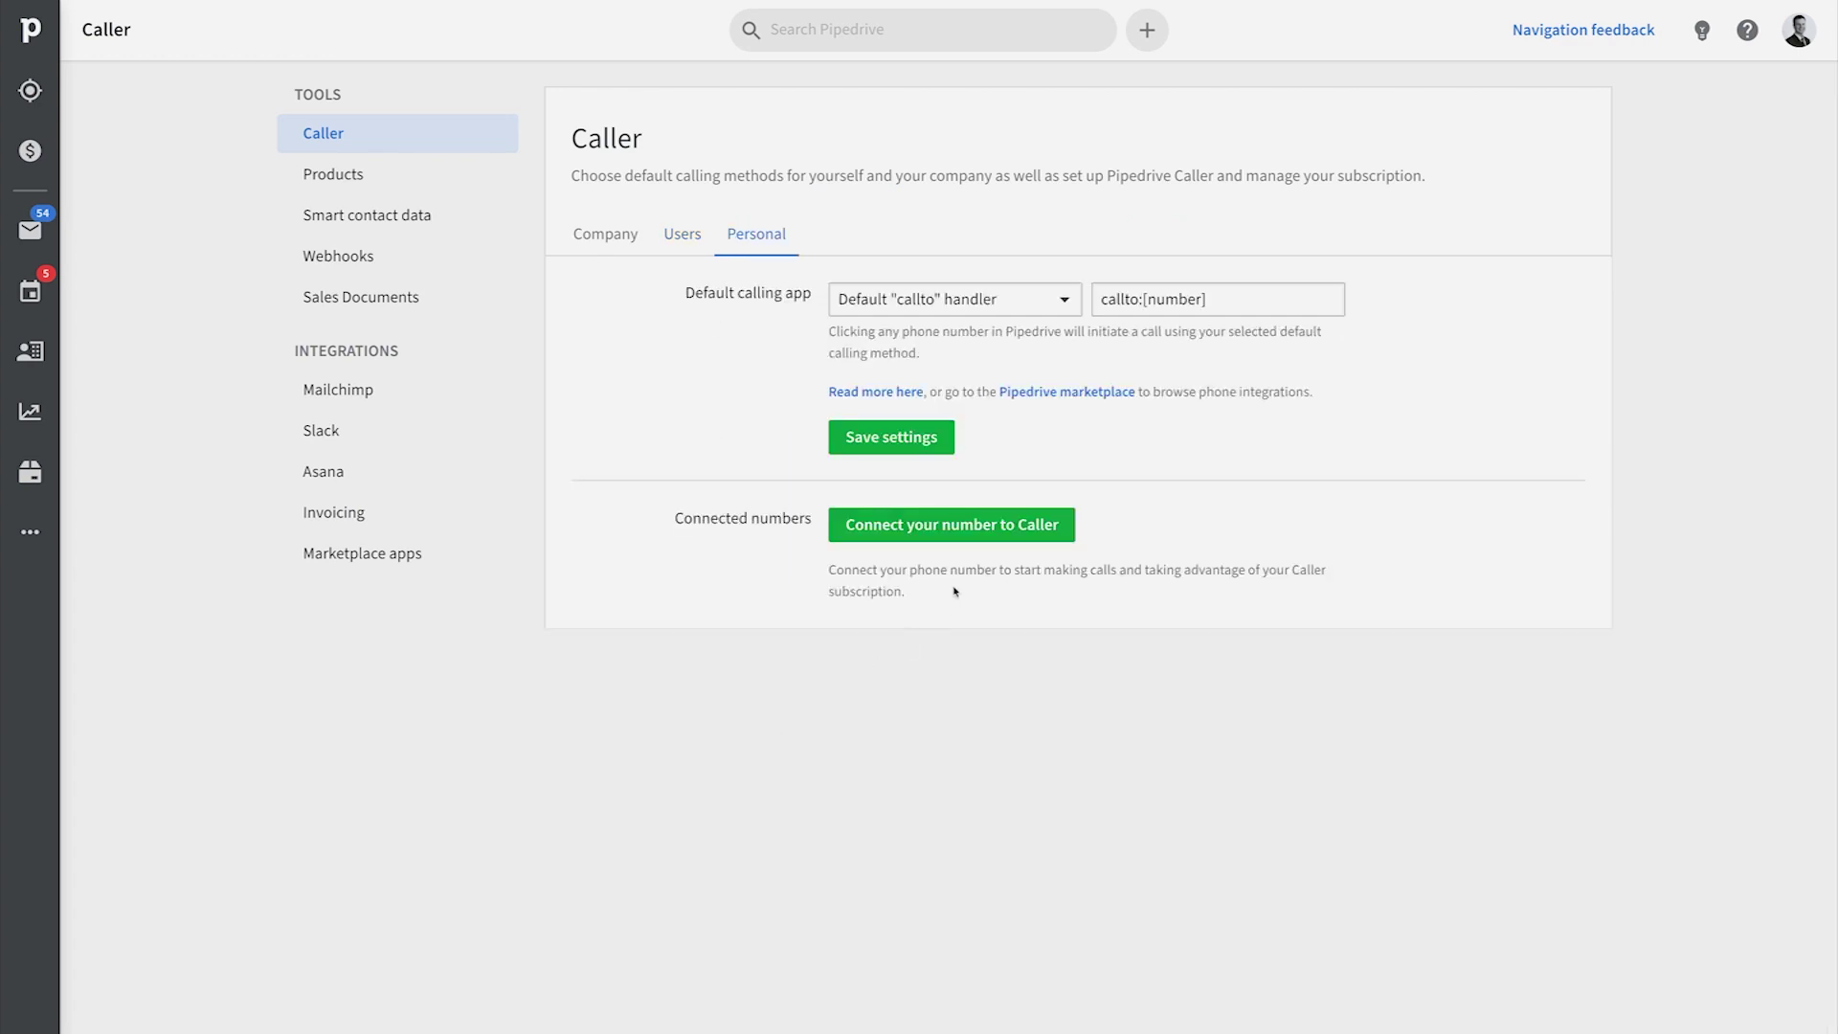
left_click(1015, 525)
type("+3")
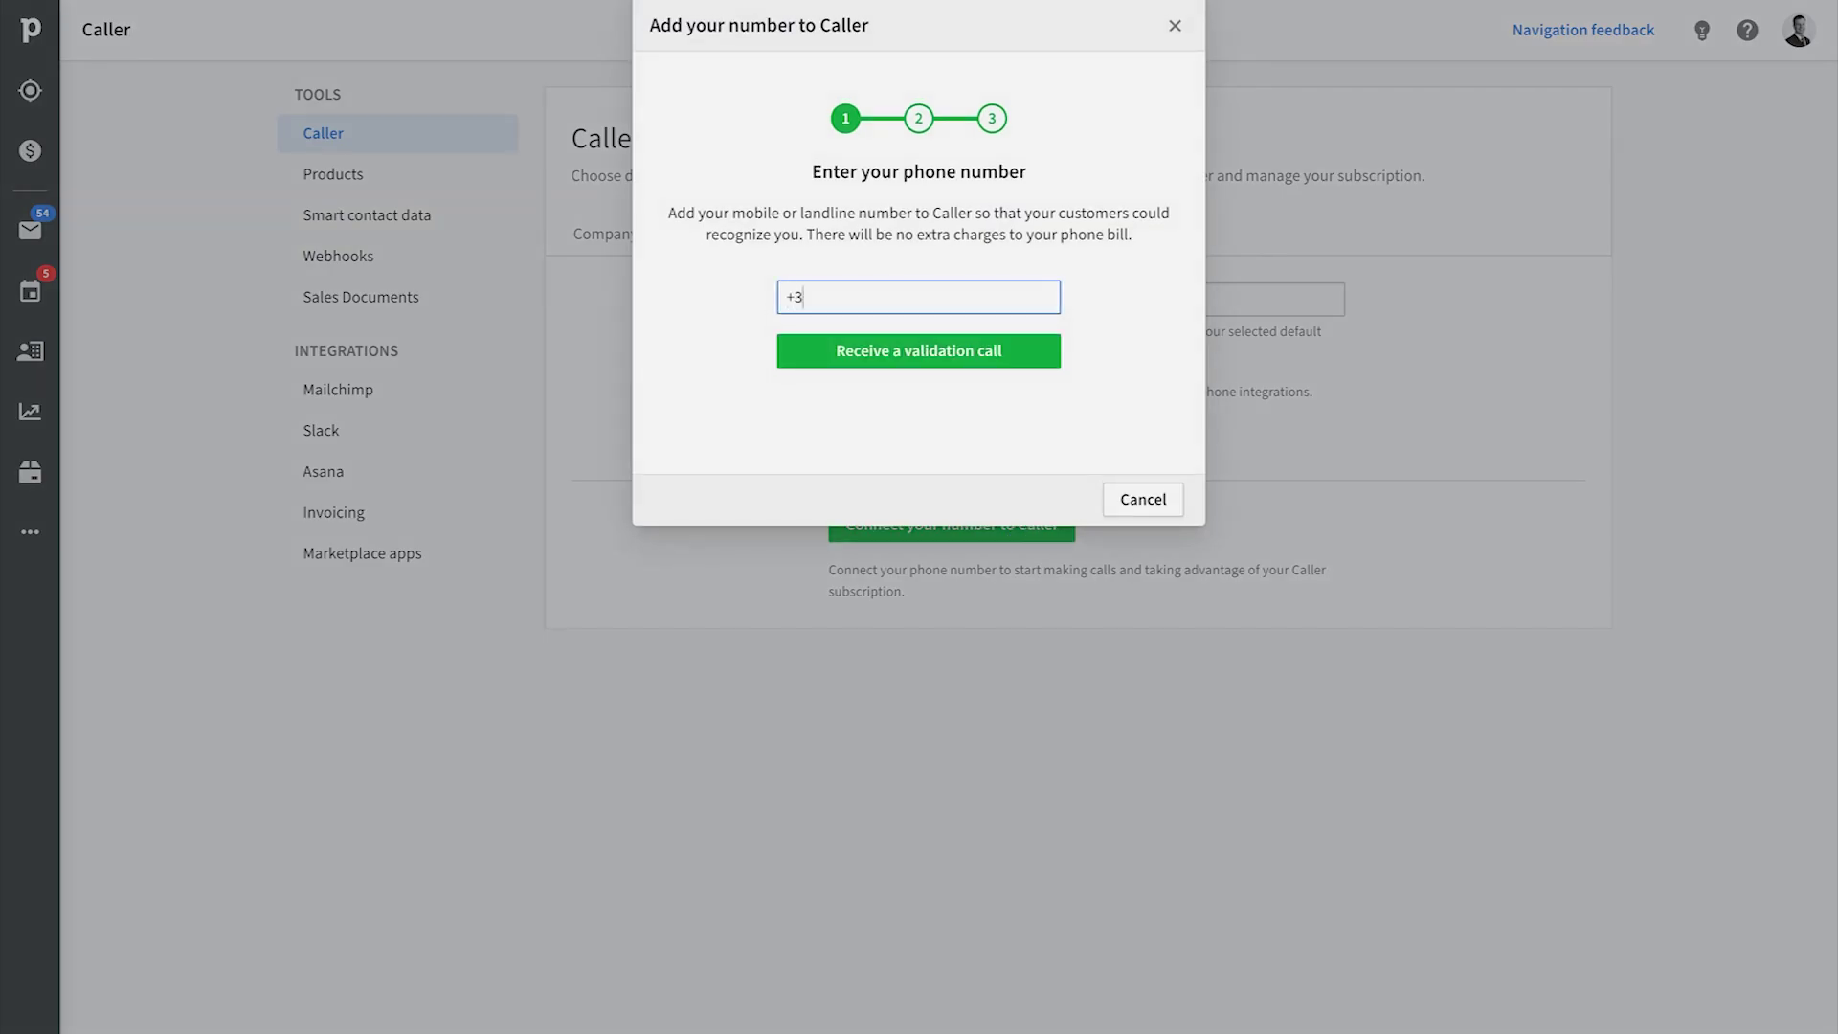
type("725196")
type("77")
left_click(877, 350)
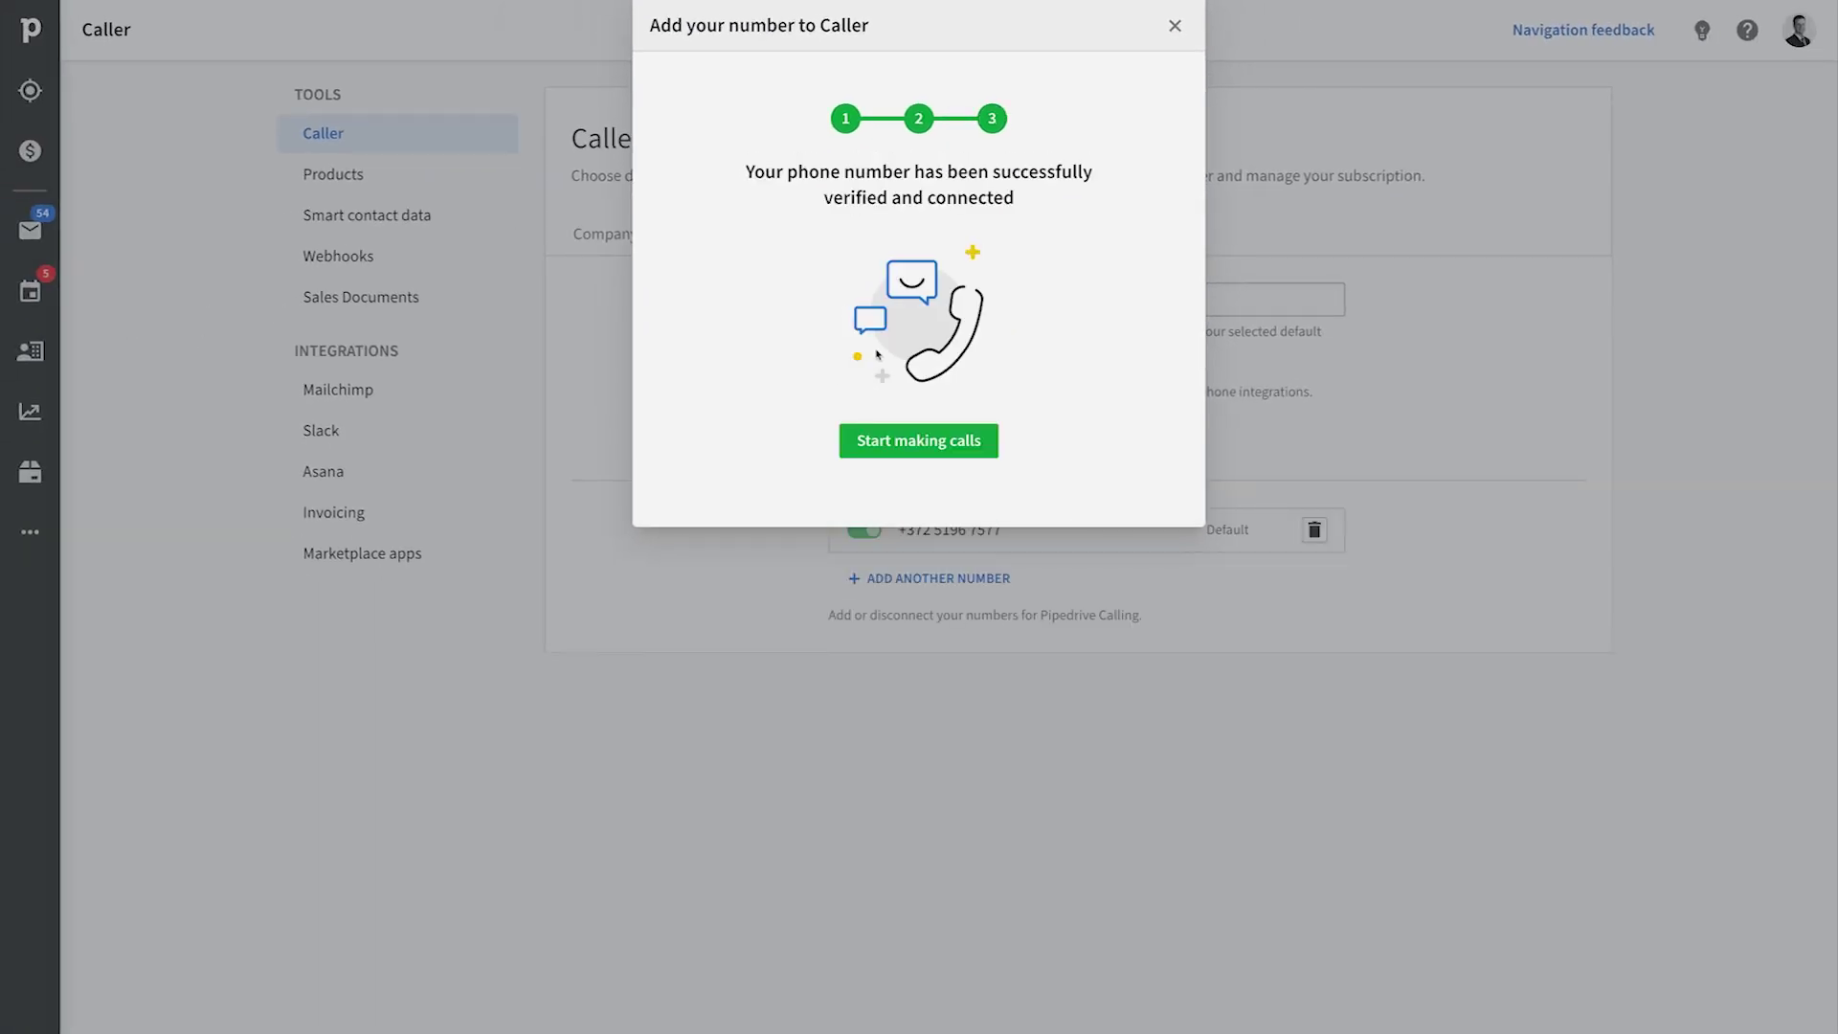
left_click(984, 440)
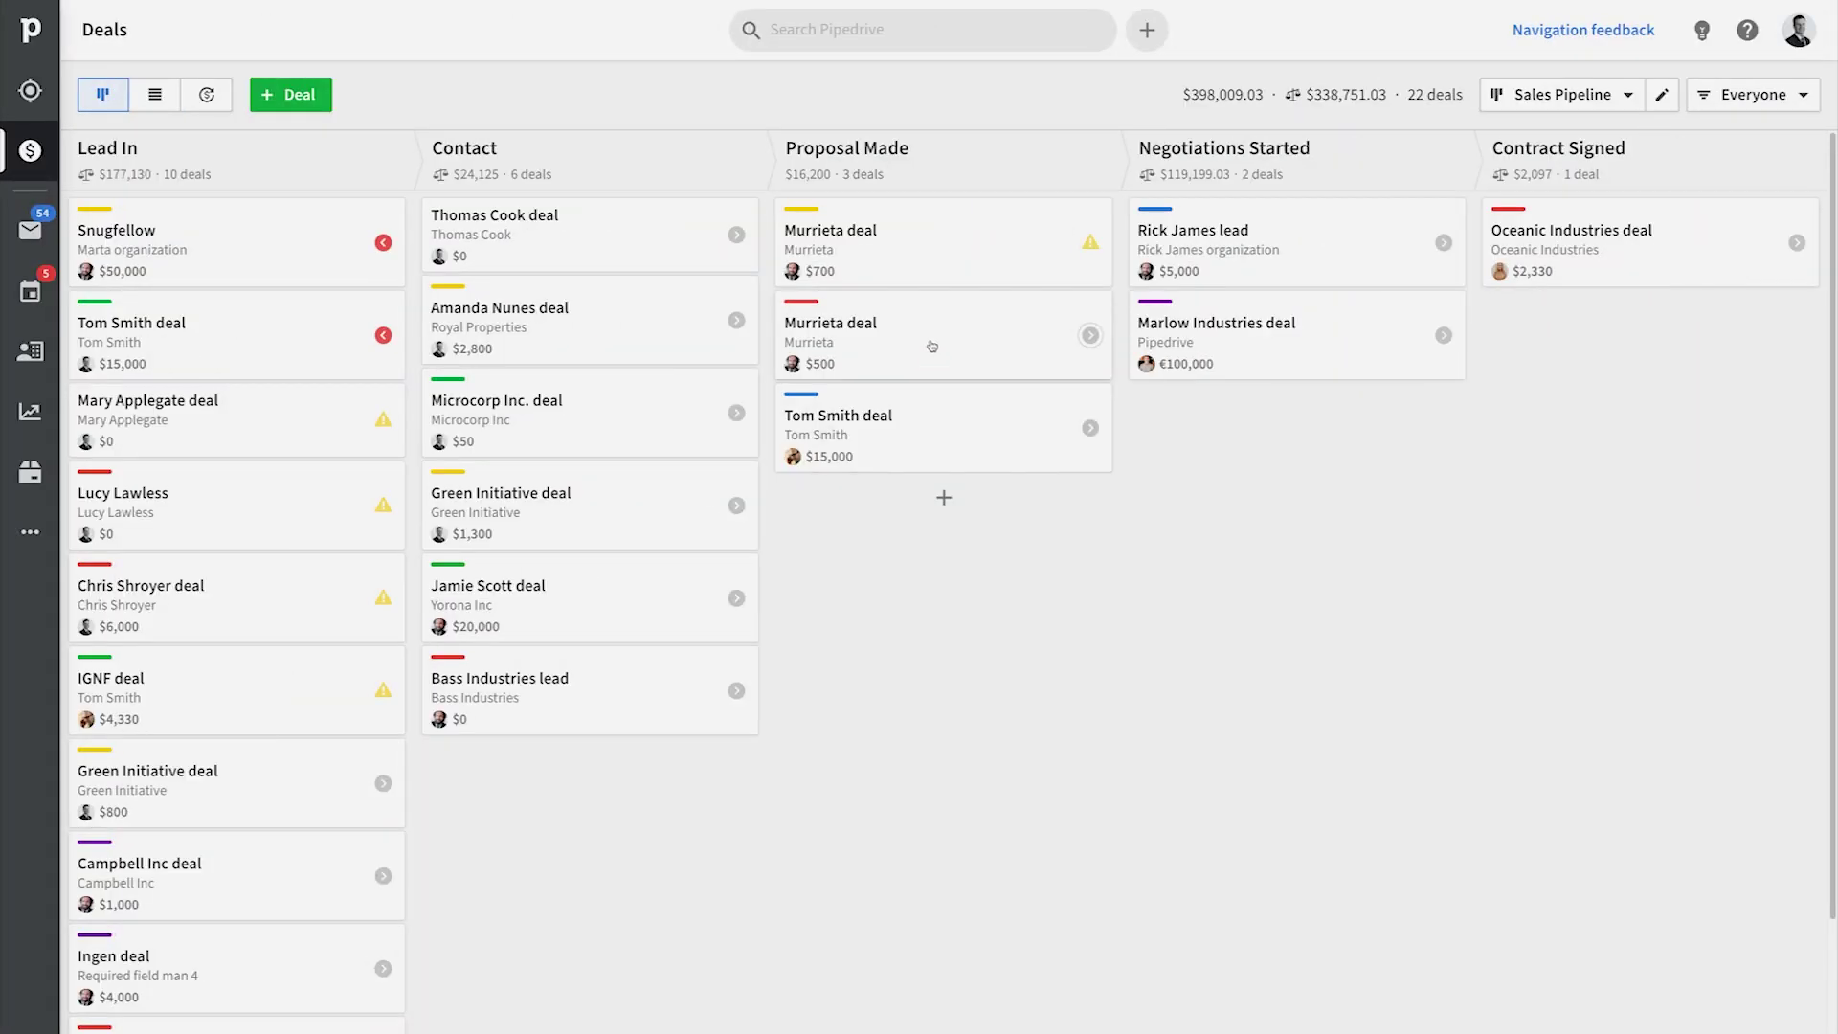
mouse_move(452, 592)
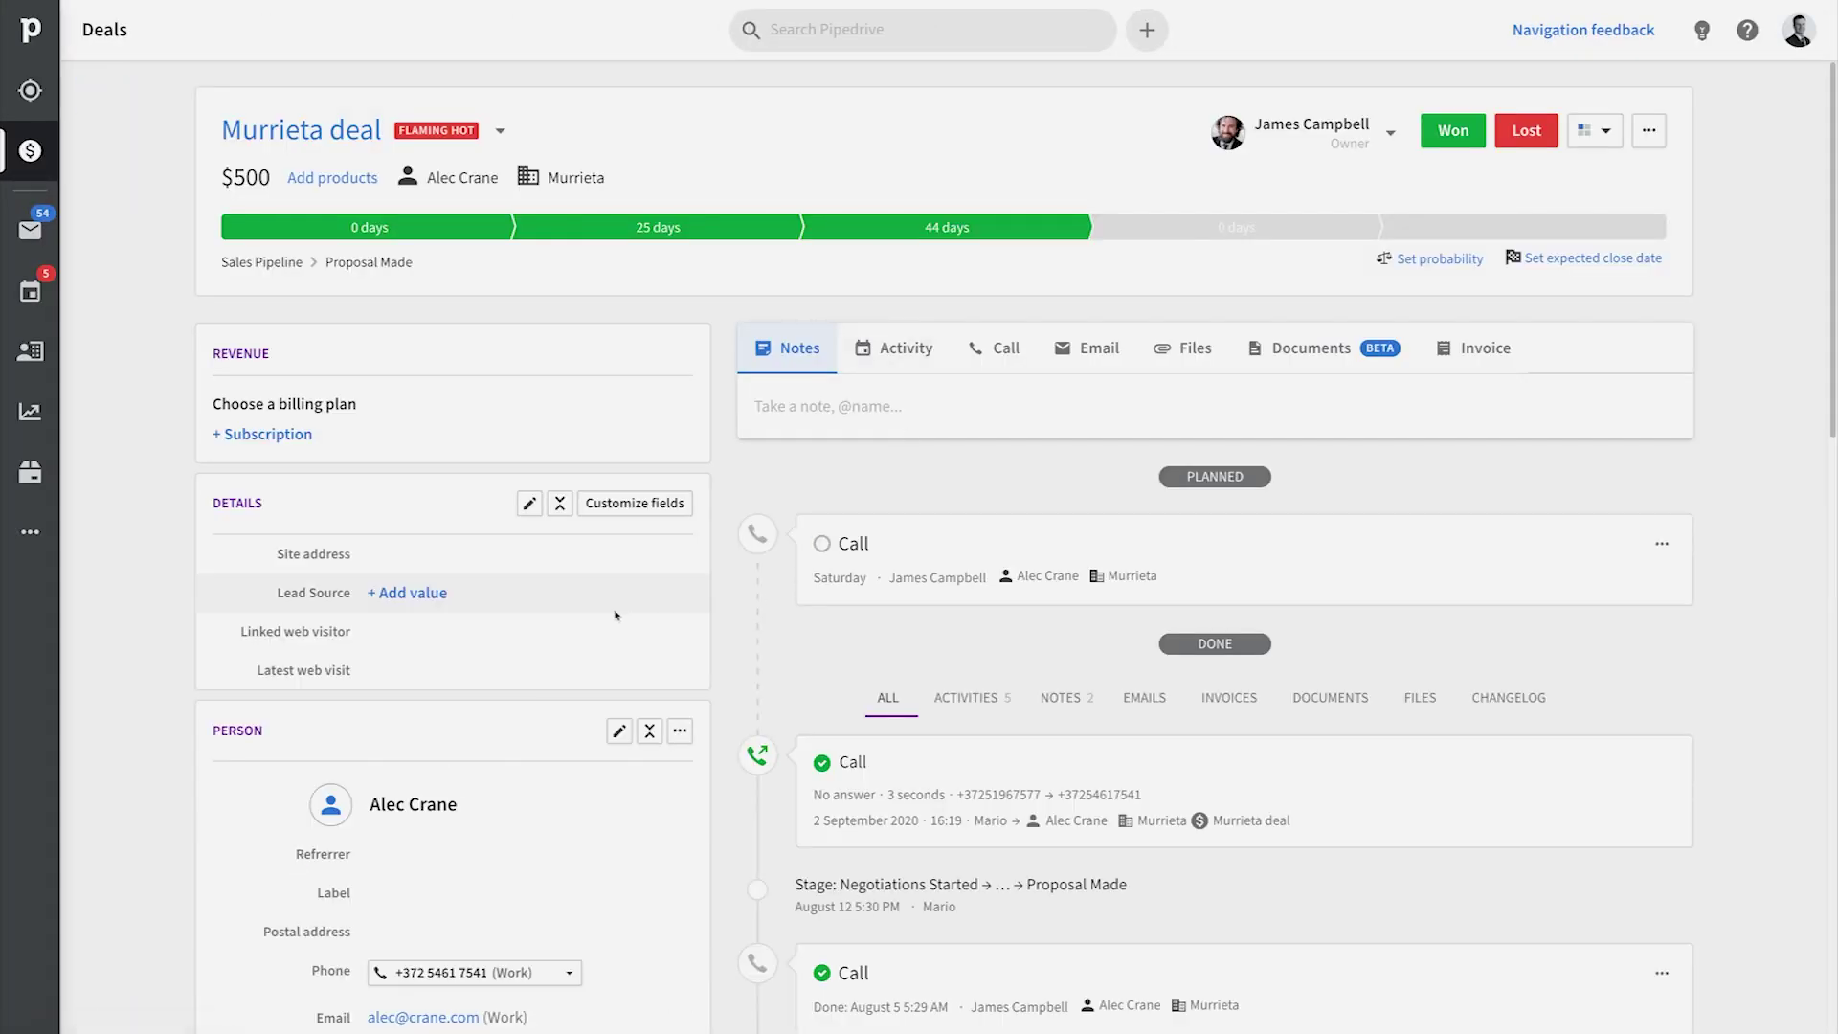
Prepare a recorded computer Caller call to the Murrieta contact with microphone access allowed.
scroll(552, 620, "down", 3)
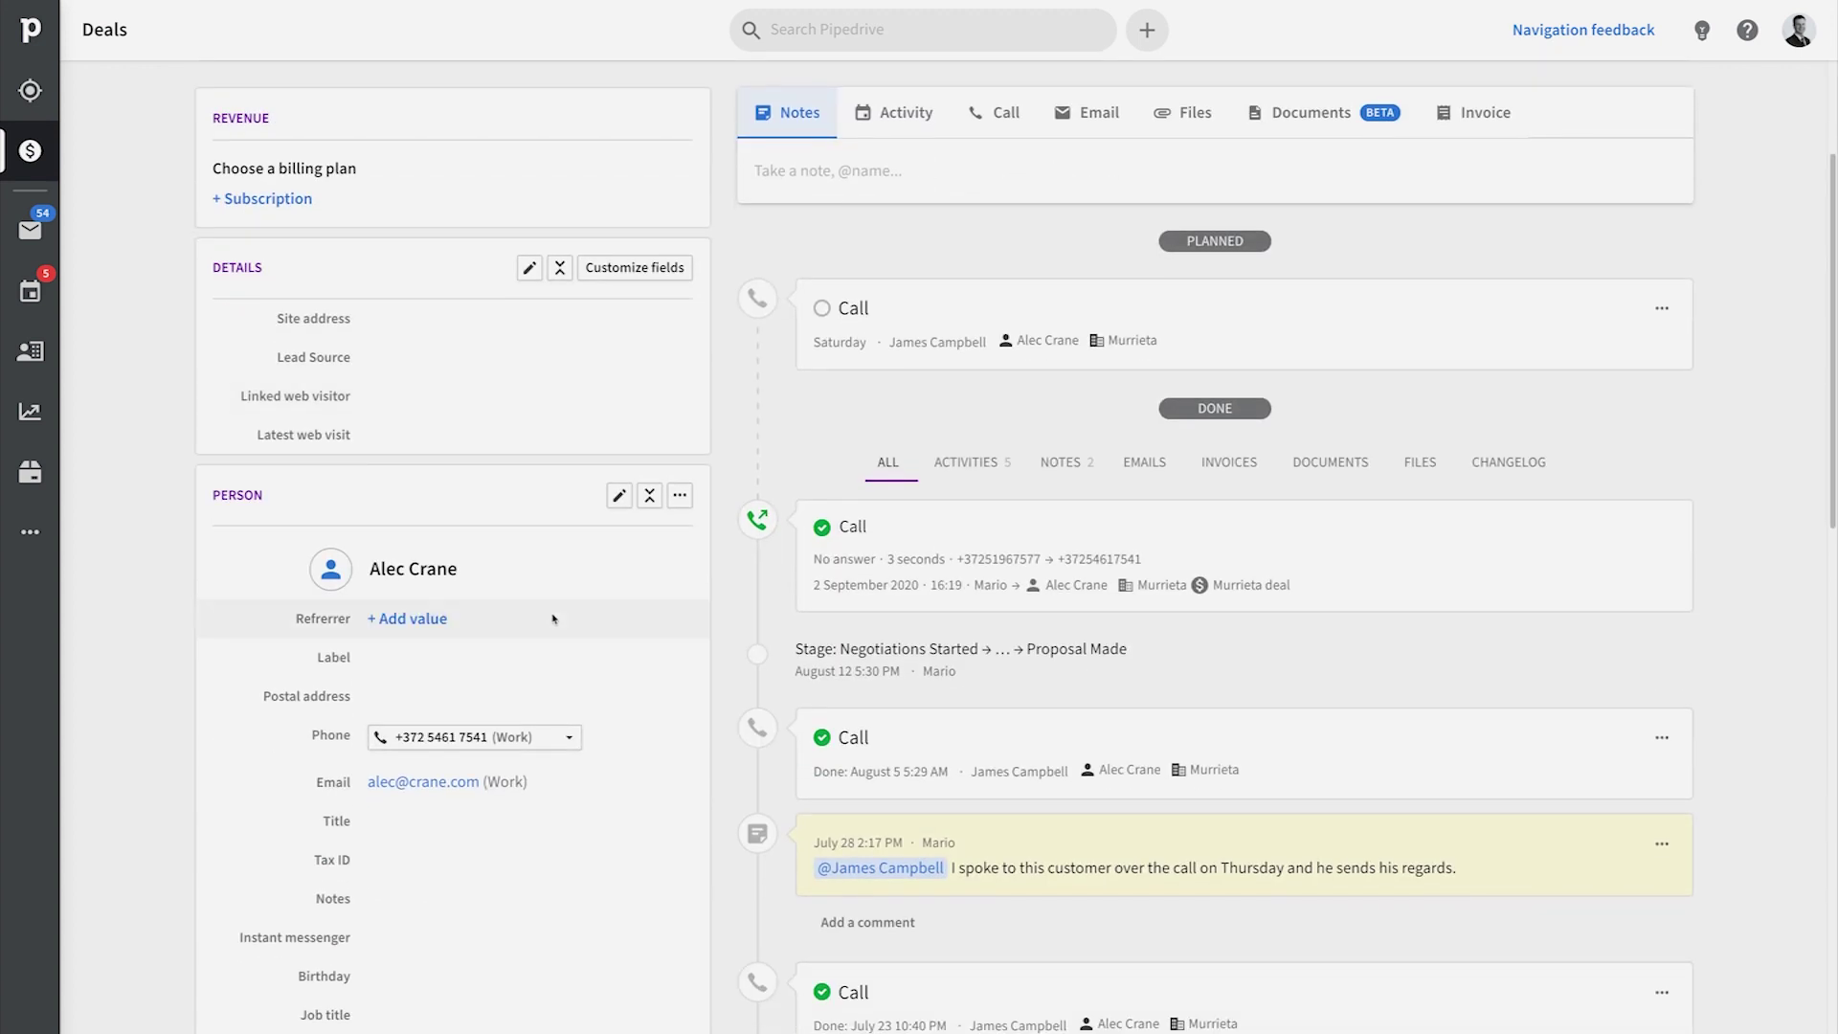
scroll(560, 603, "down", 2)
left_click(567, 587)
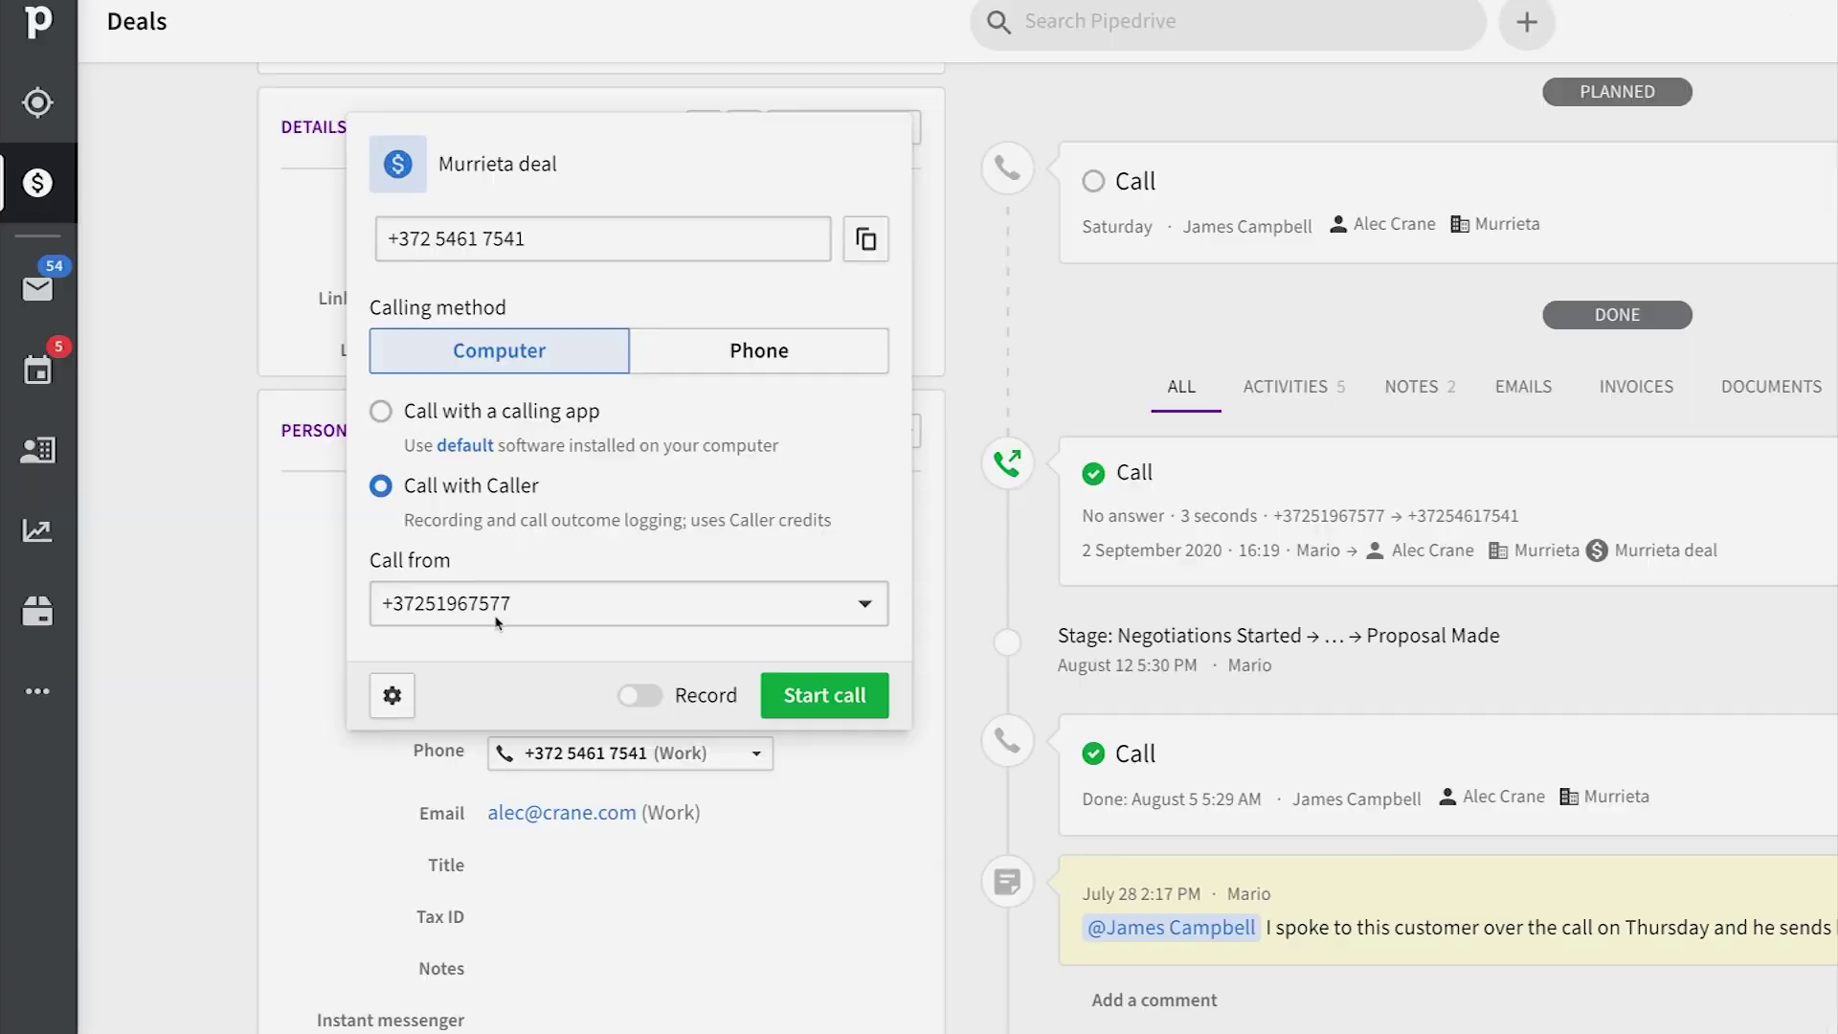
left_click(502, 193)
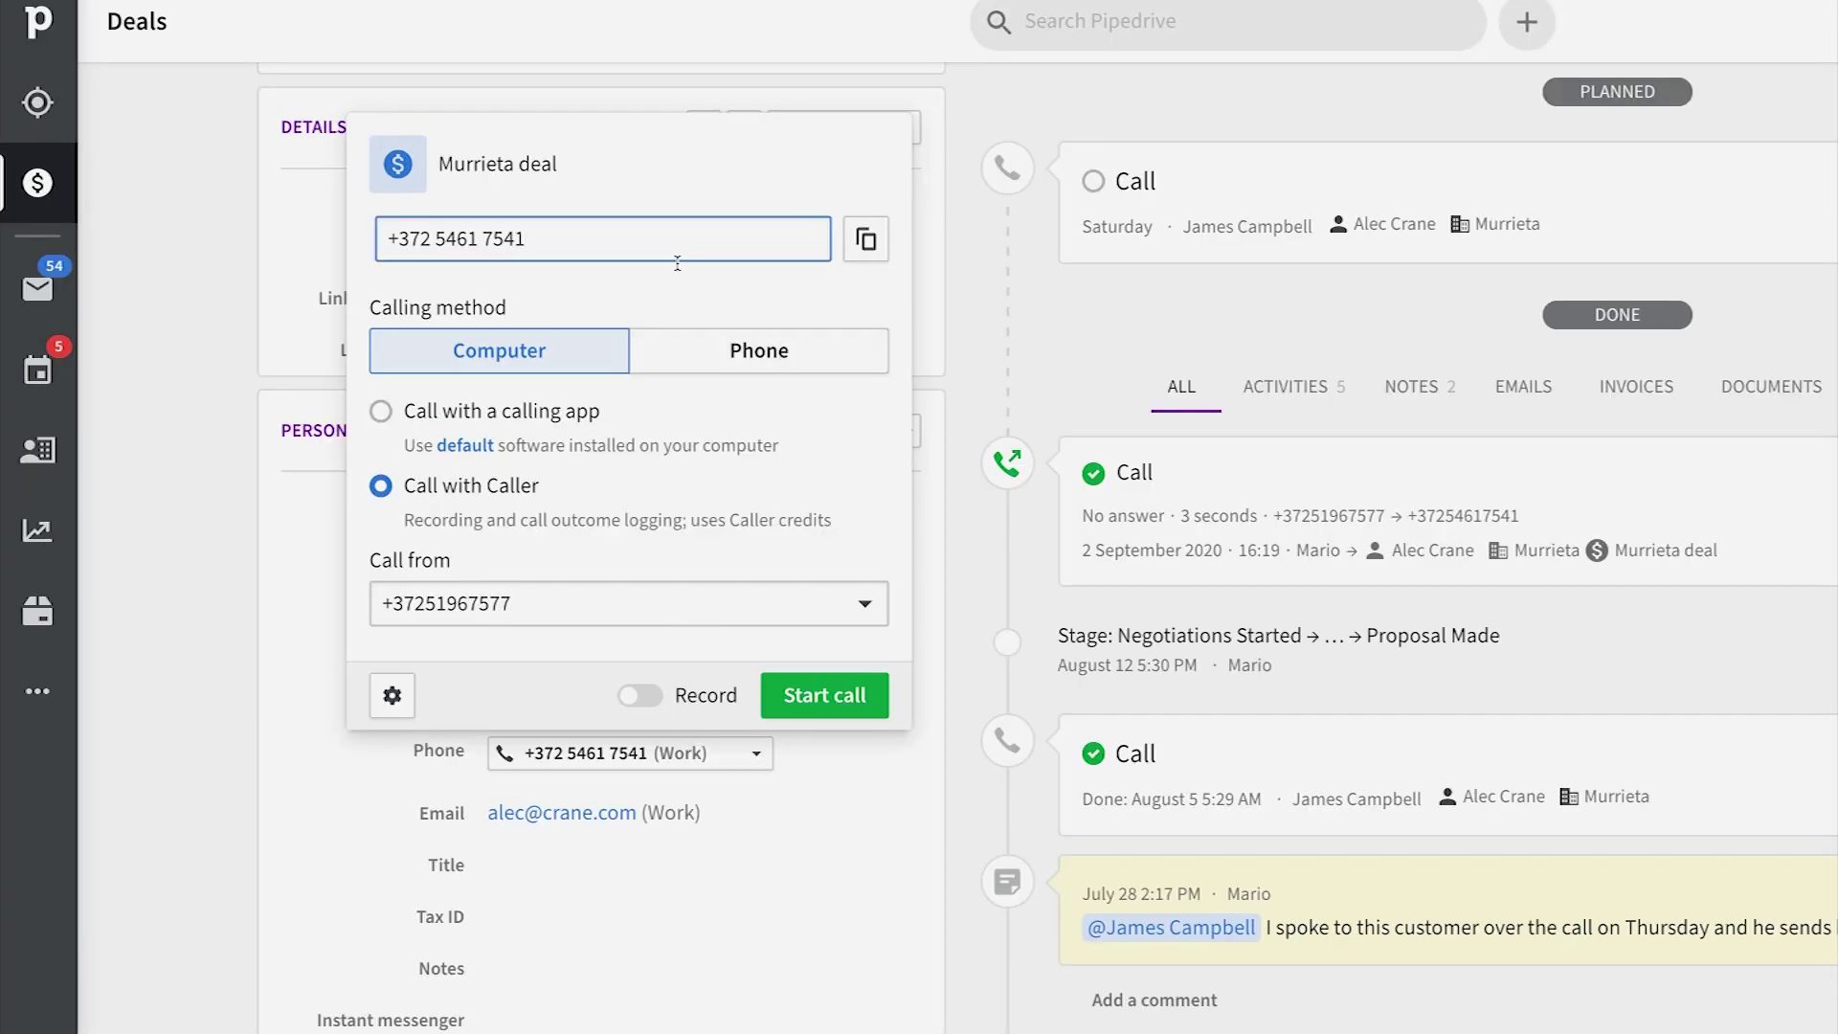
left_click(639, 695)
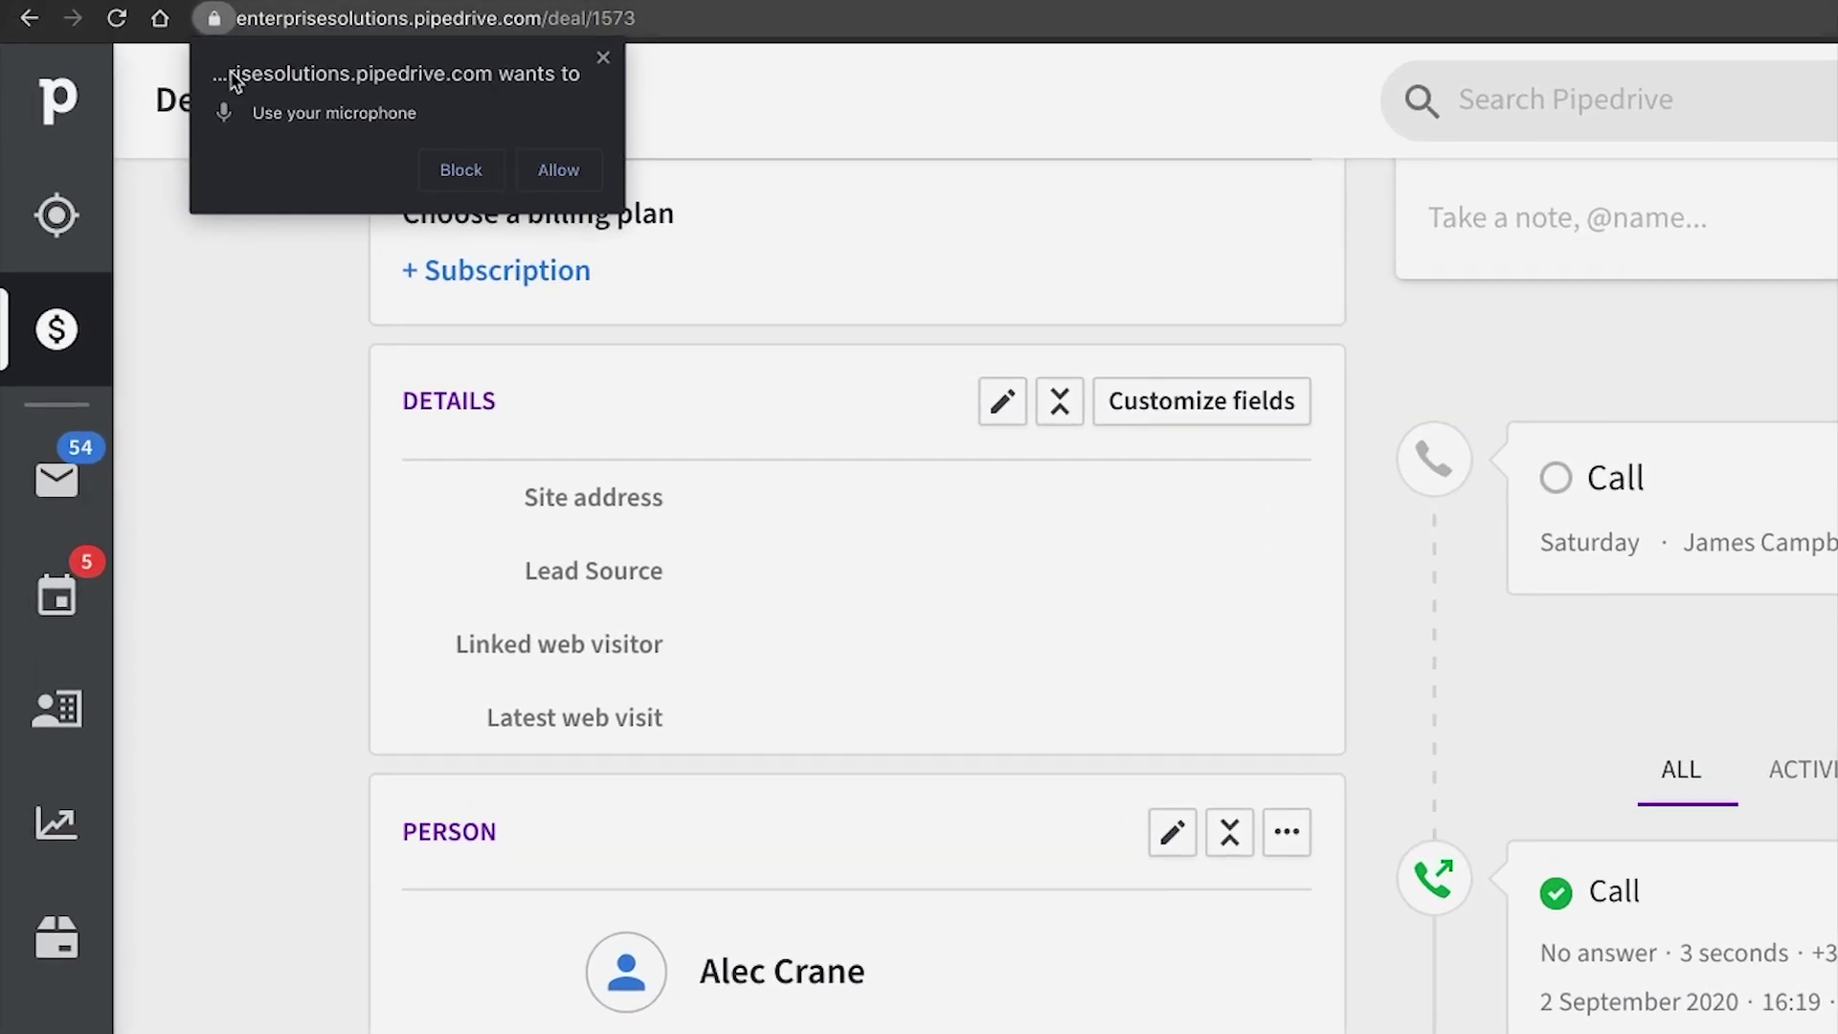
left_click(558, 173)
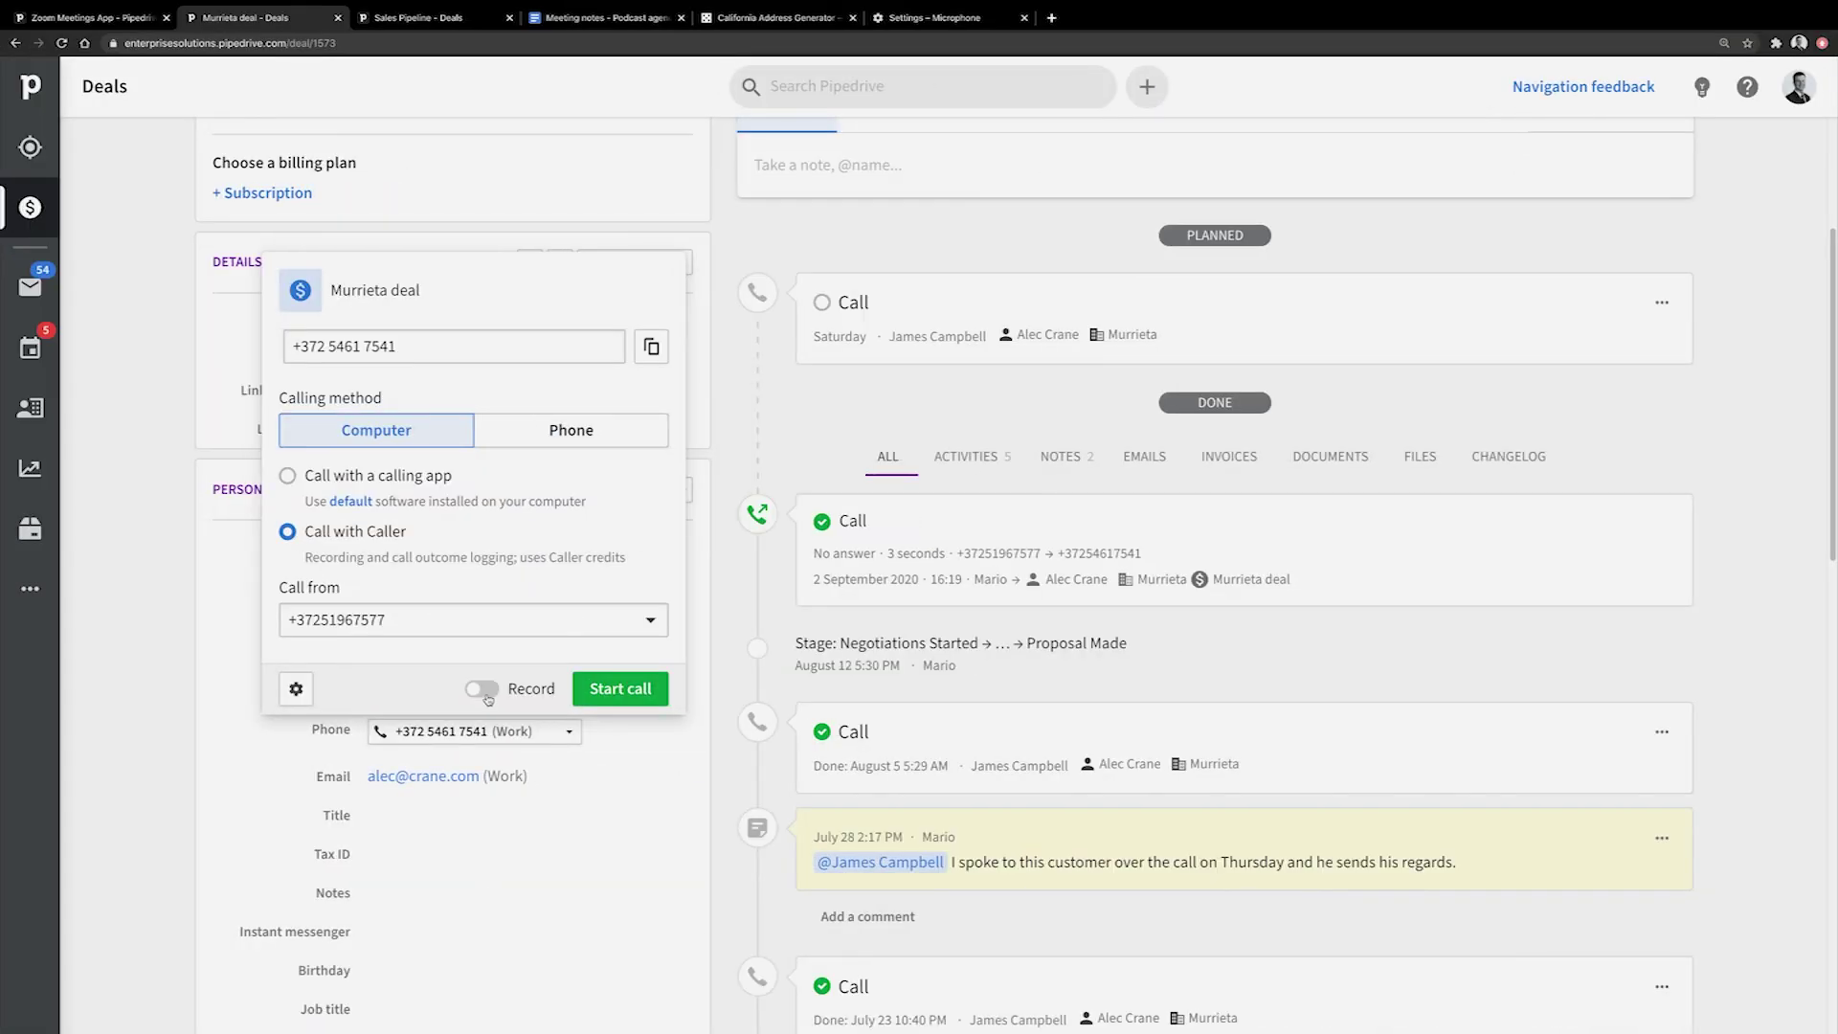
left_click(483, 690)
left_click(293, 692)
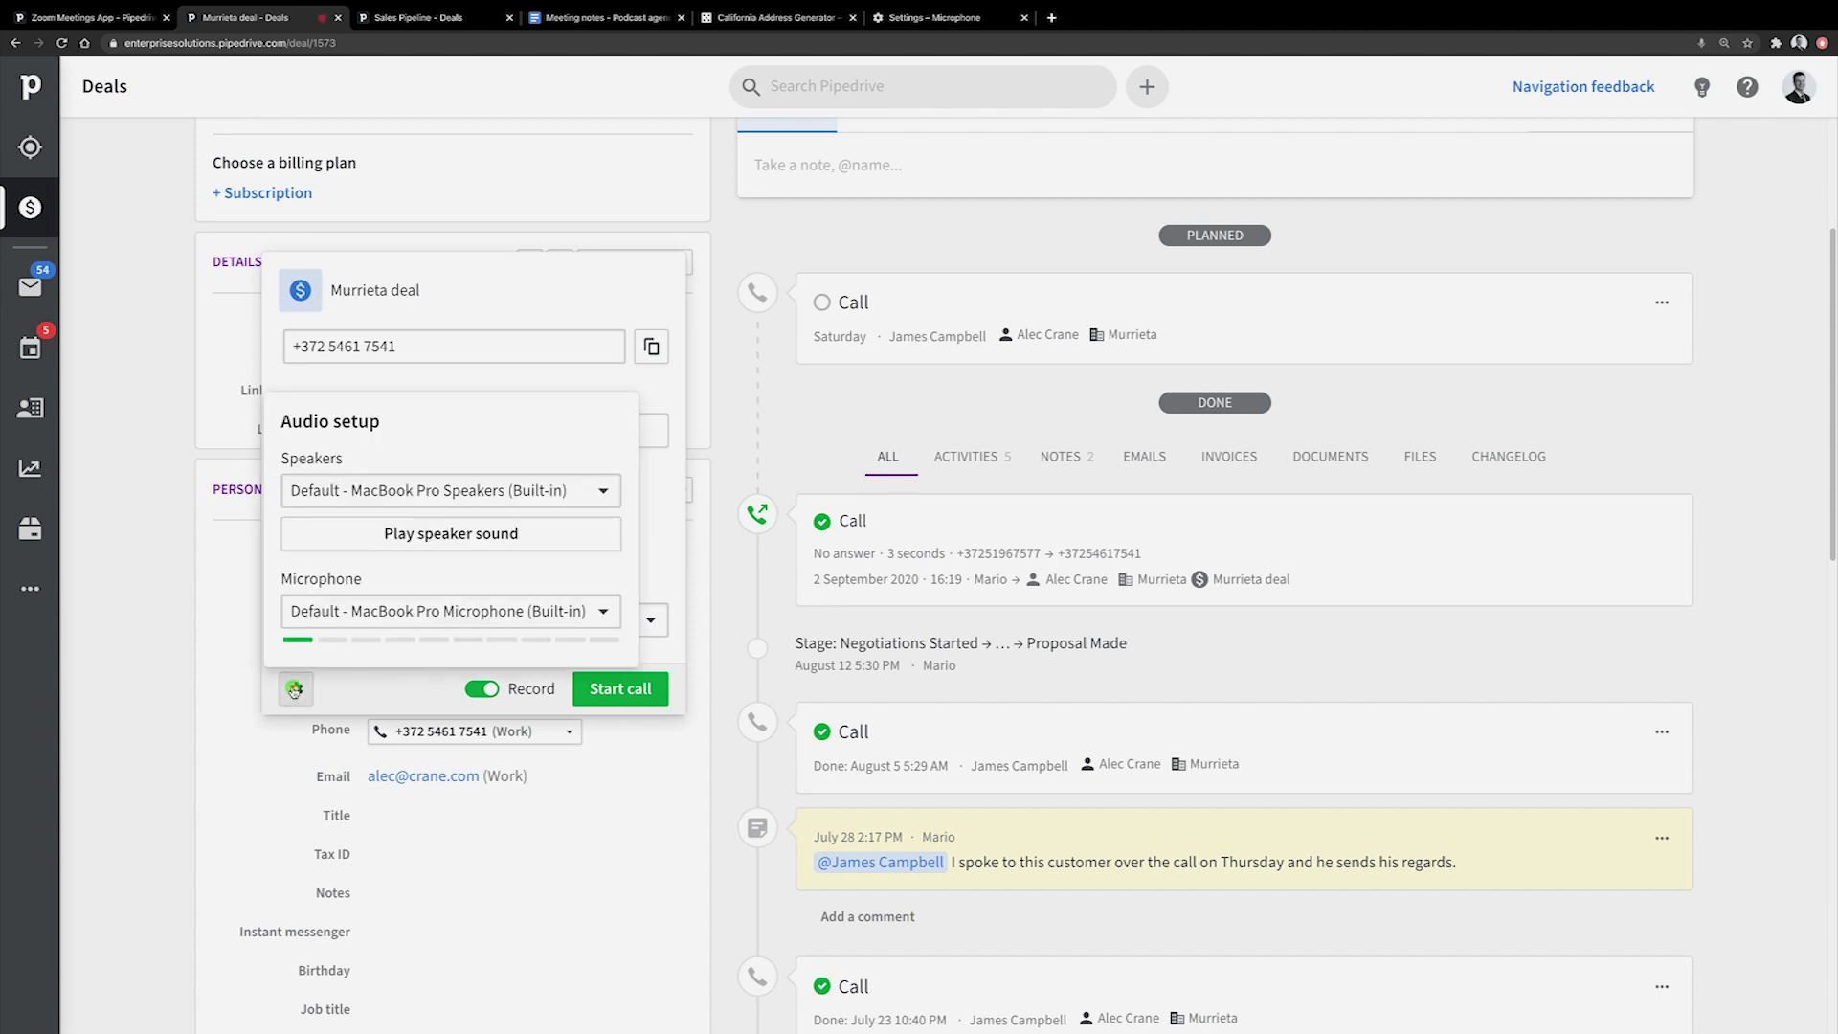
left_click(350, 697)
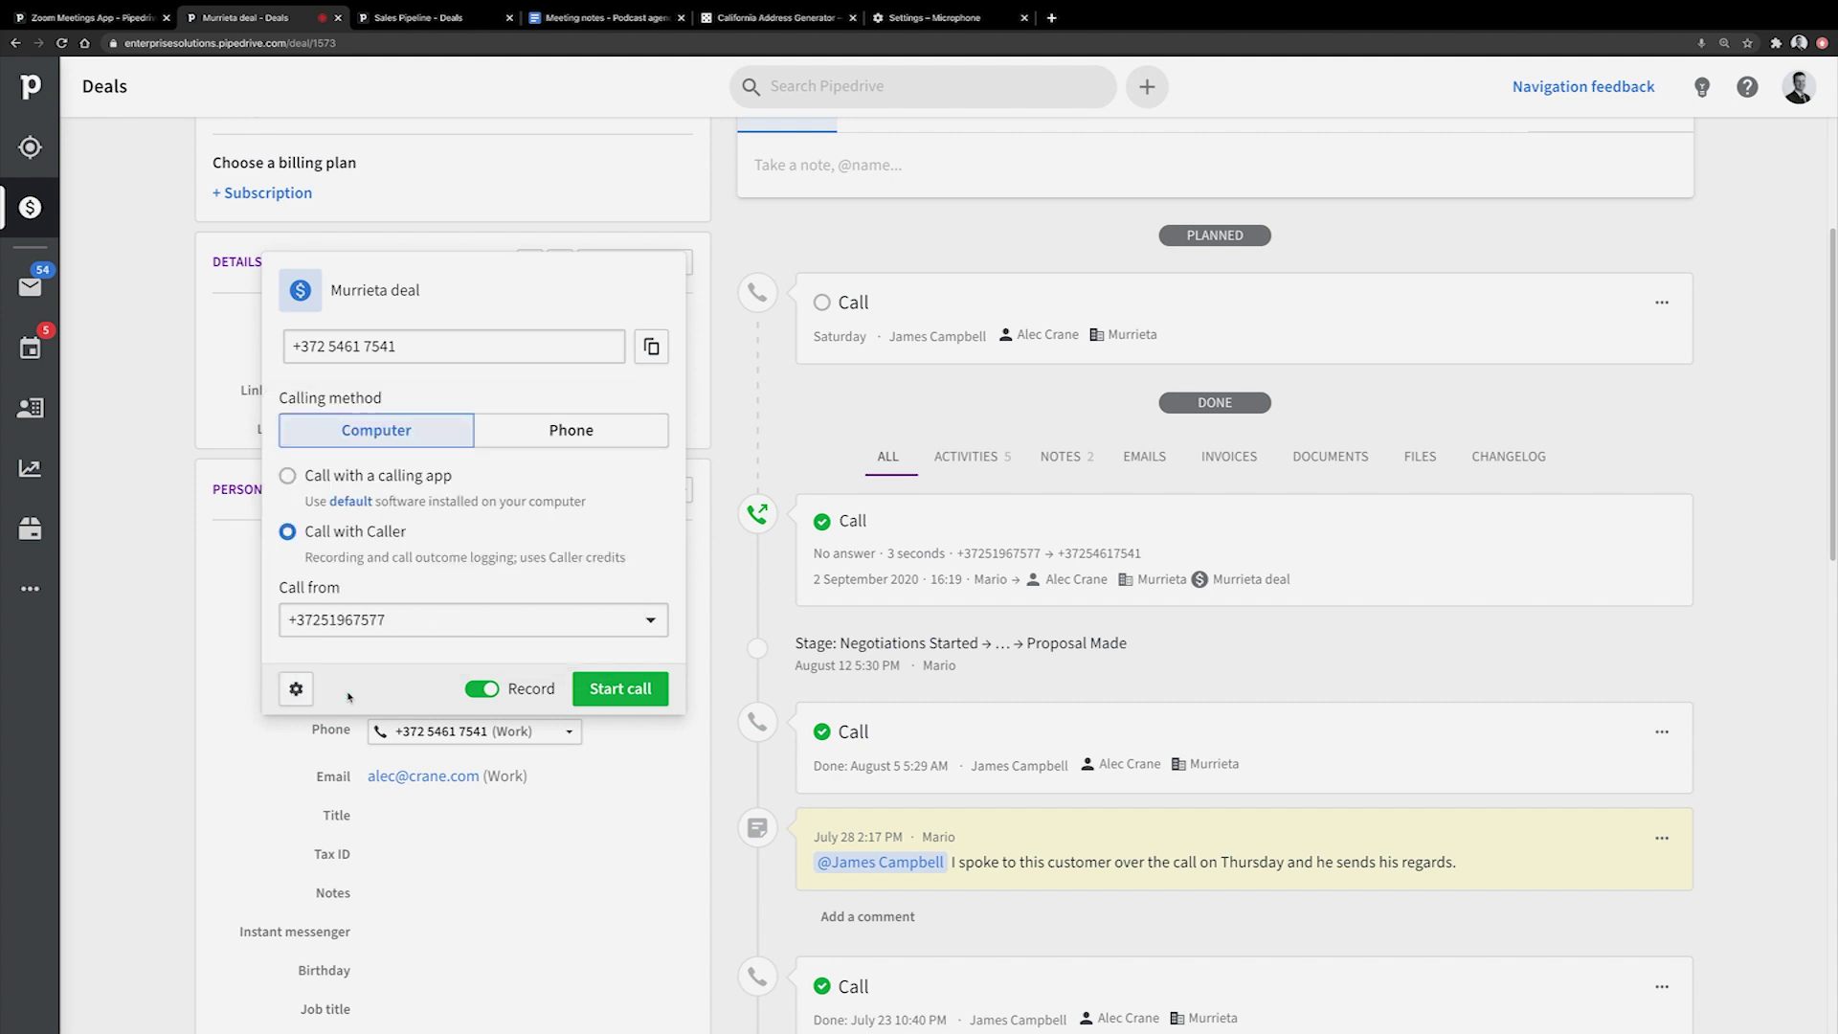
left_click(621, 688)
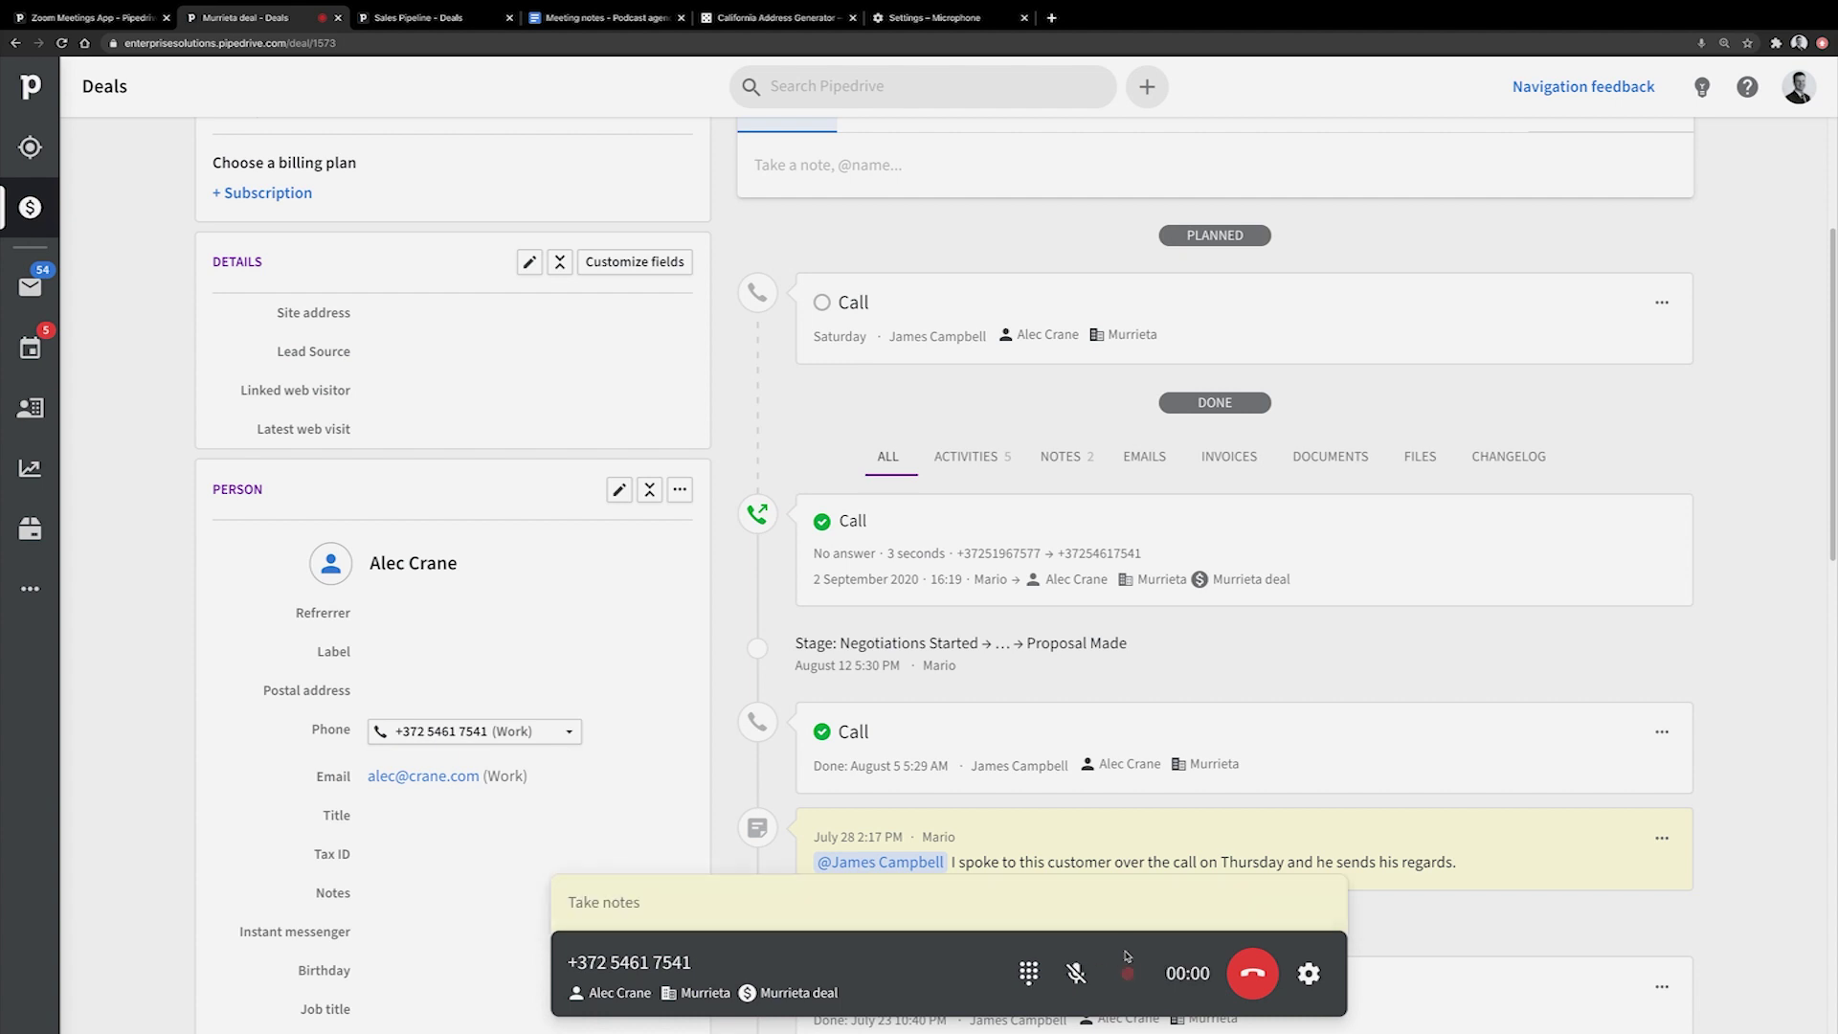
Note 'Customer is very interested...' during the Murrieta call, then hang up.
left_click(763, 910)
type("TCust")
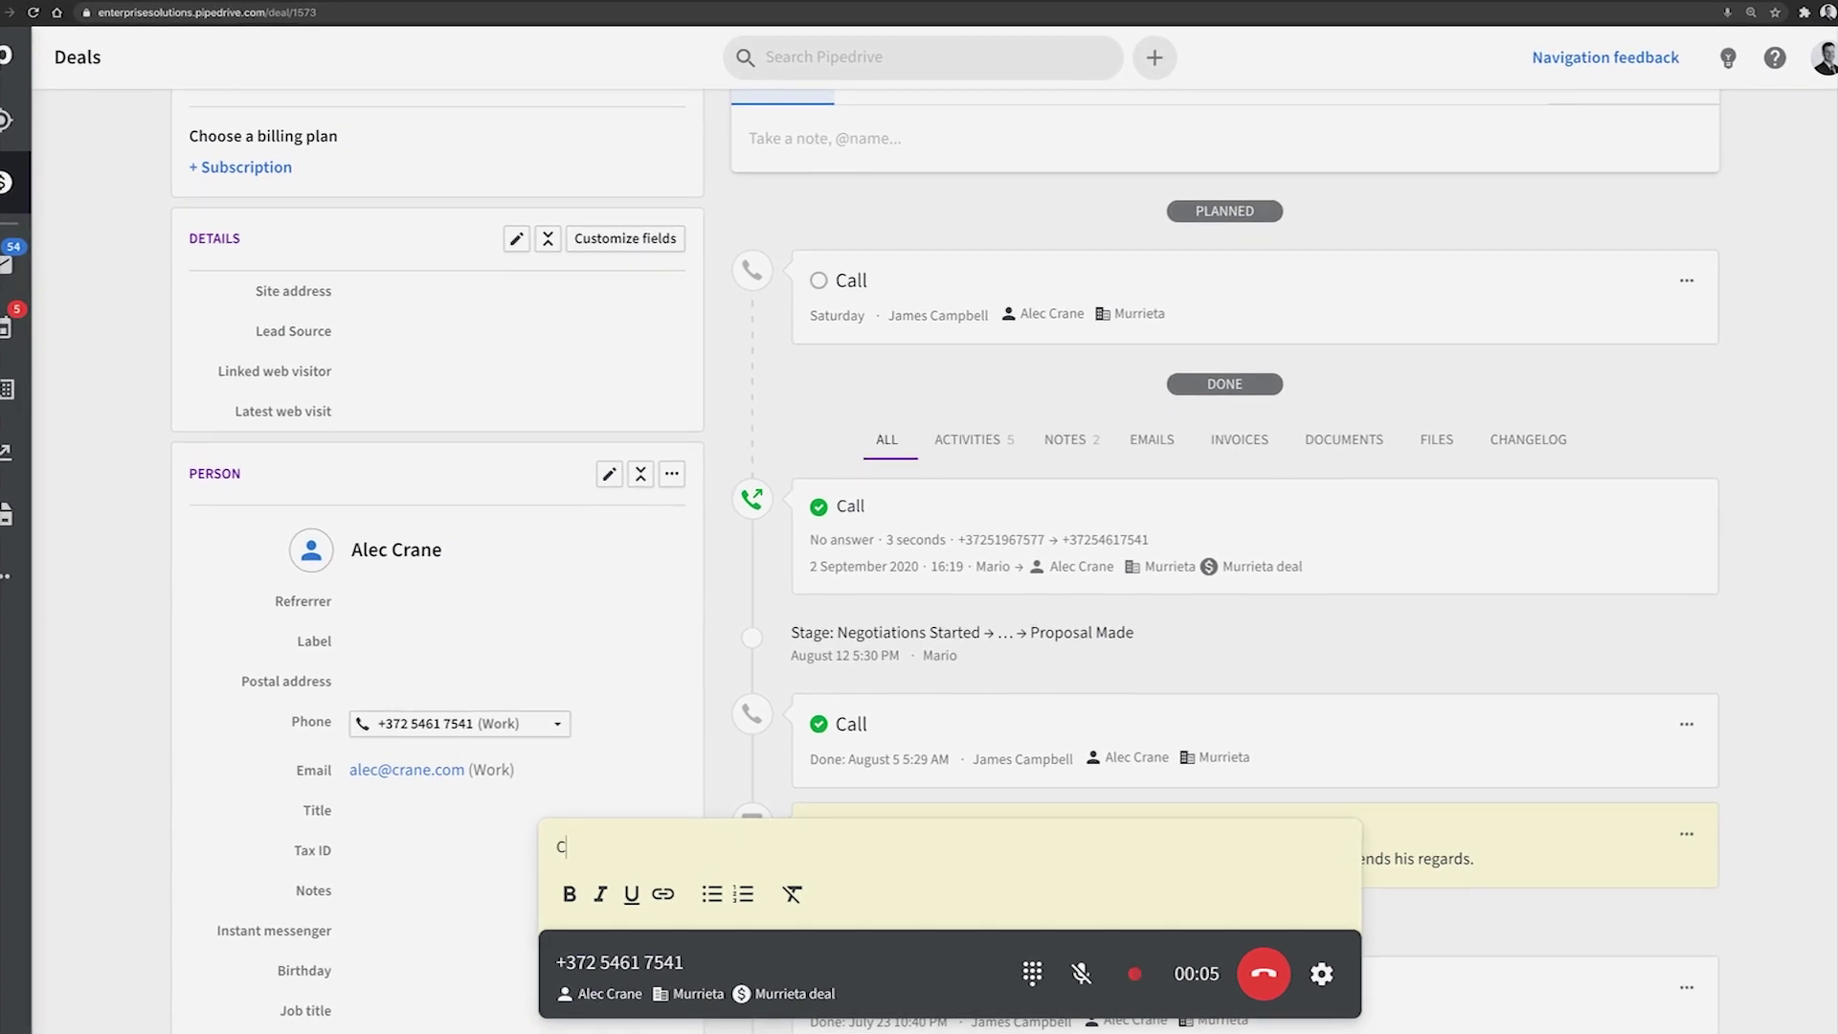
type("omer")
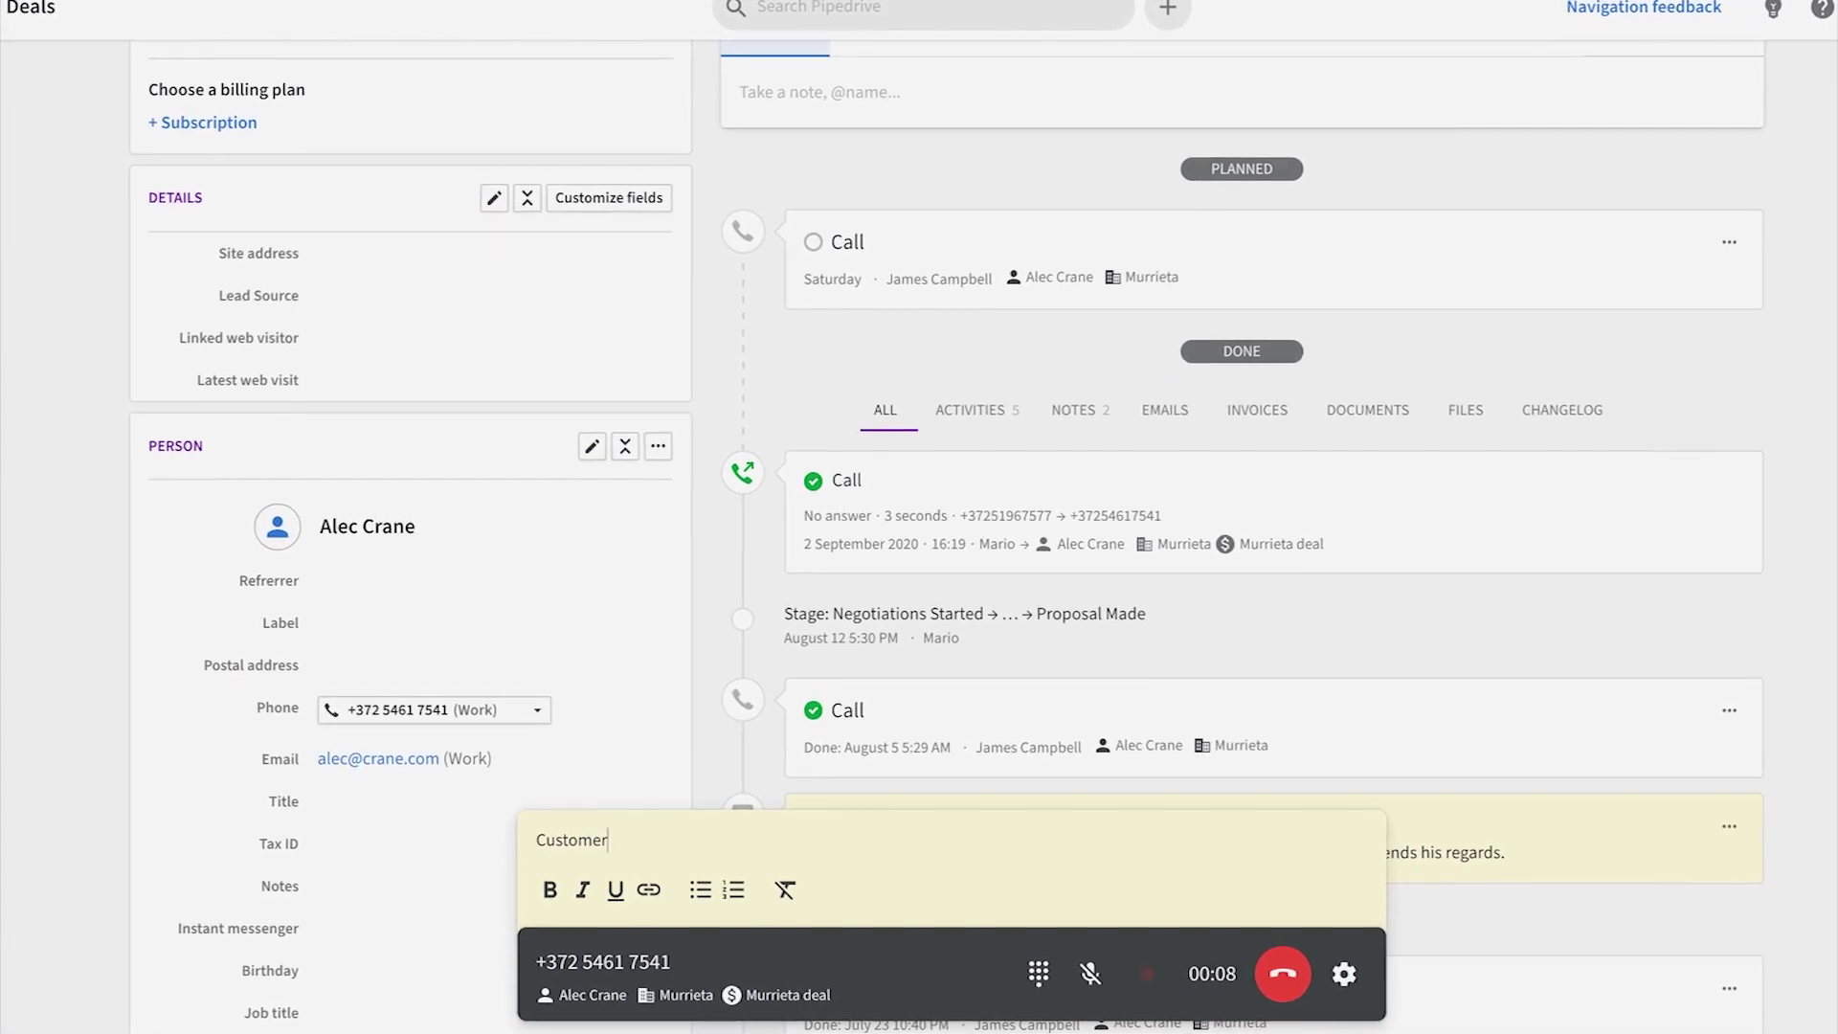
type(" is")
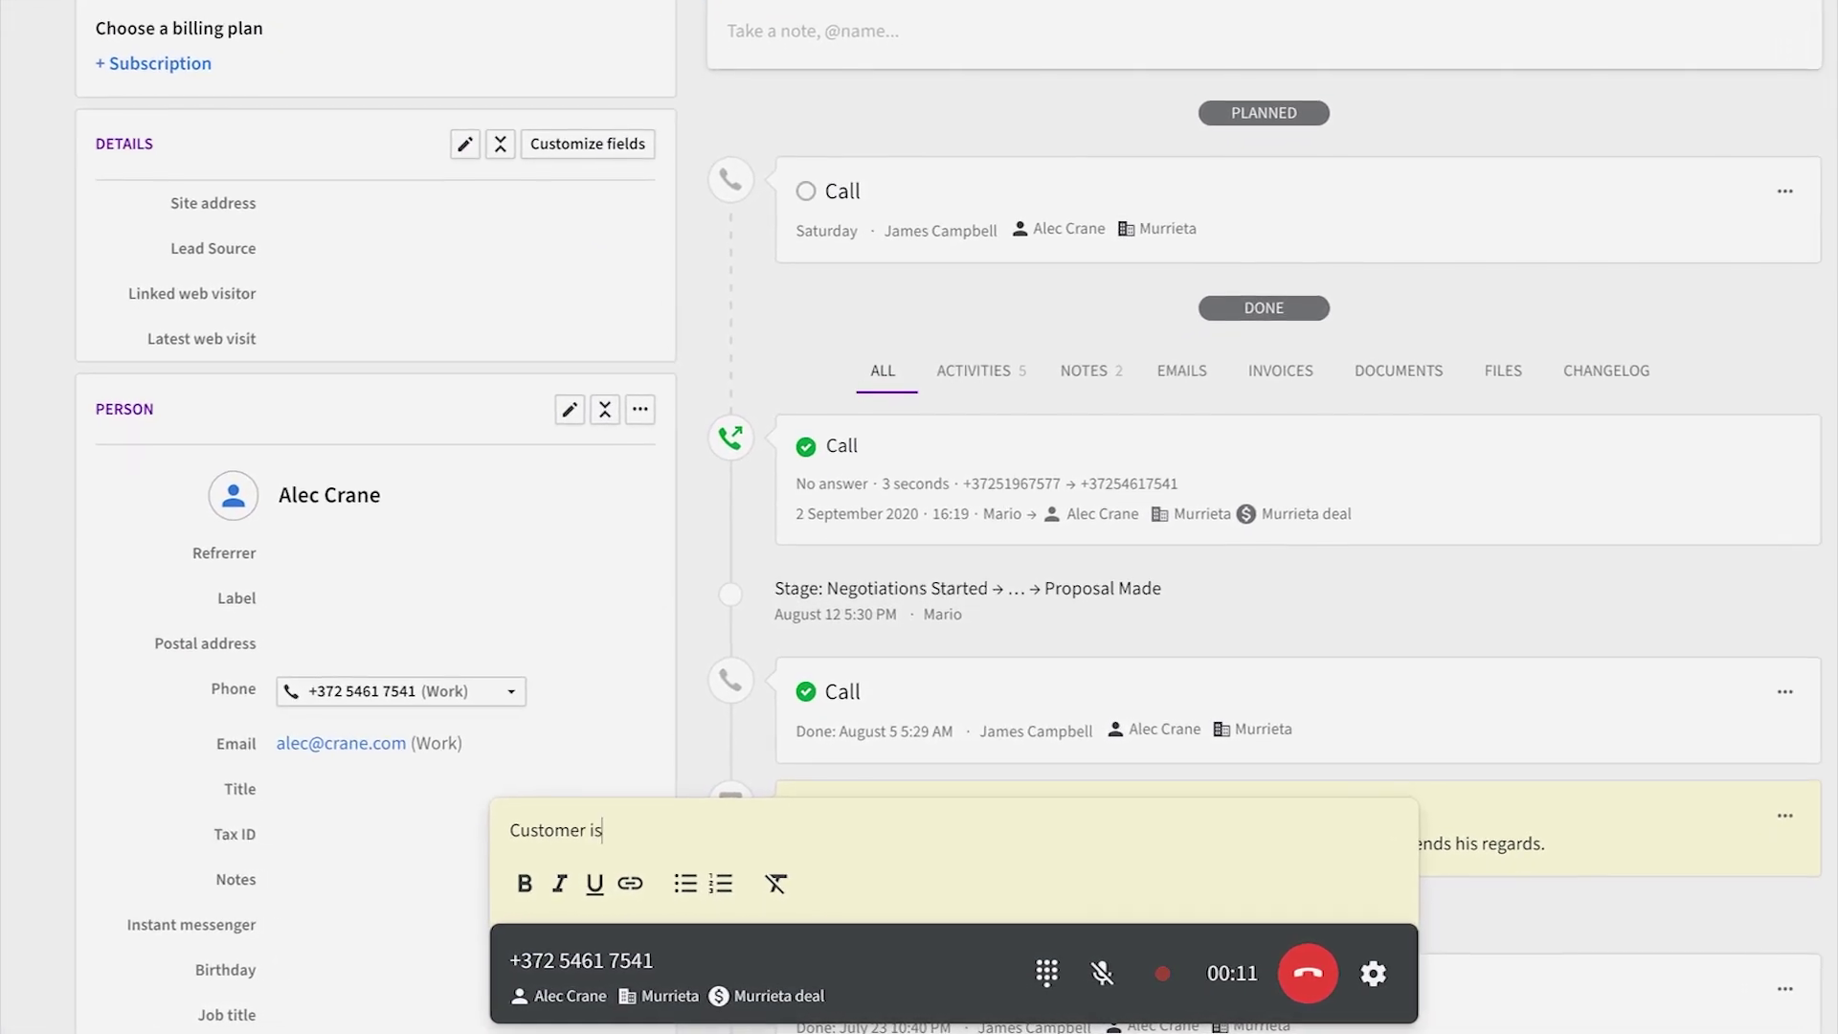
type(" very in")
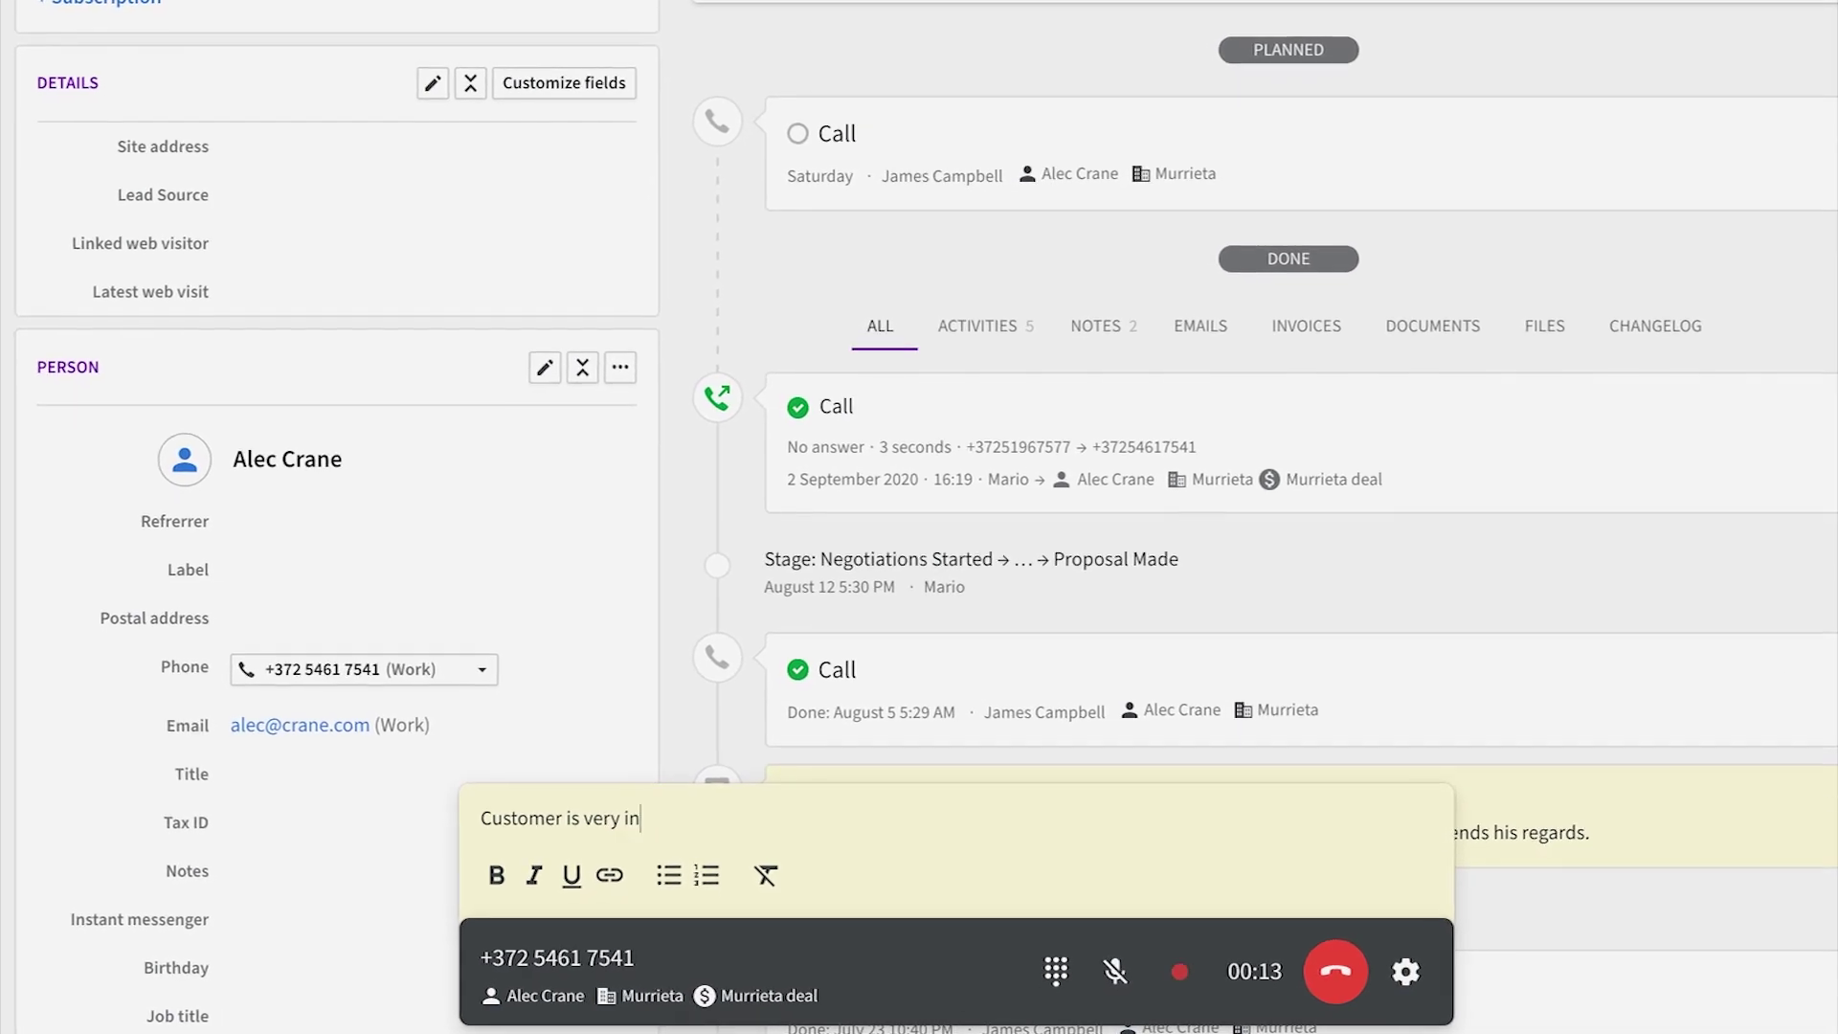
type("tere")
type("ste")
type("d")
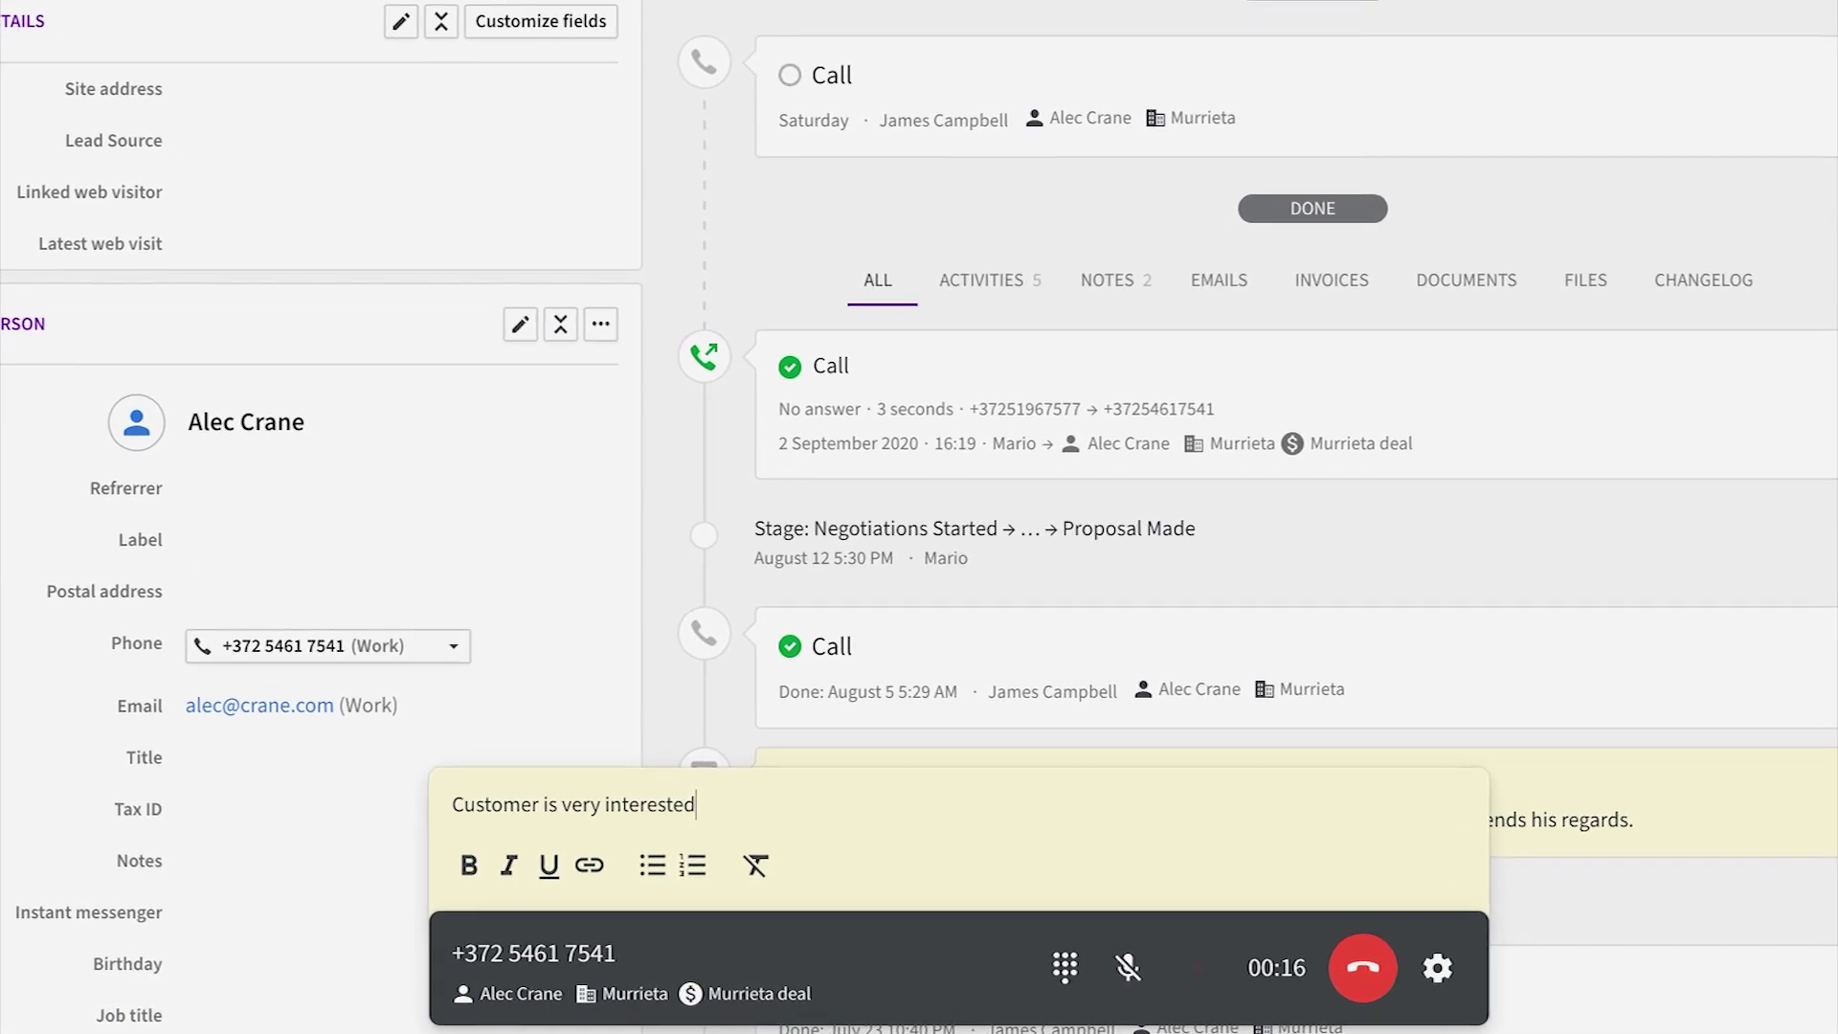
type("...")
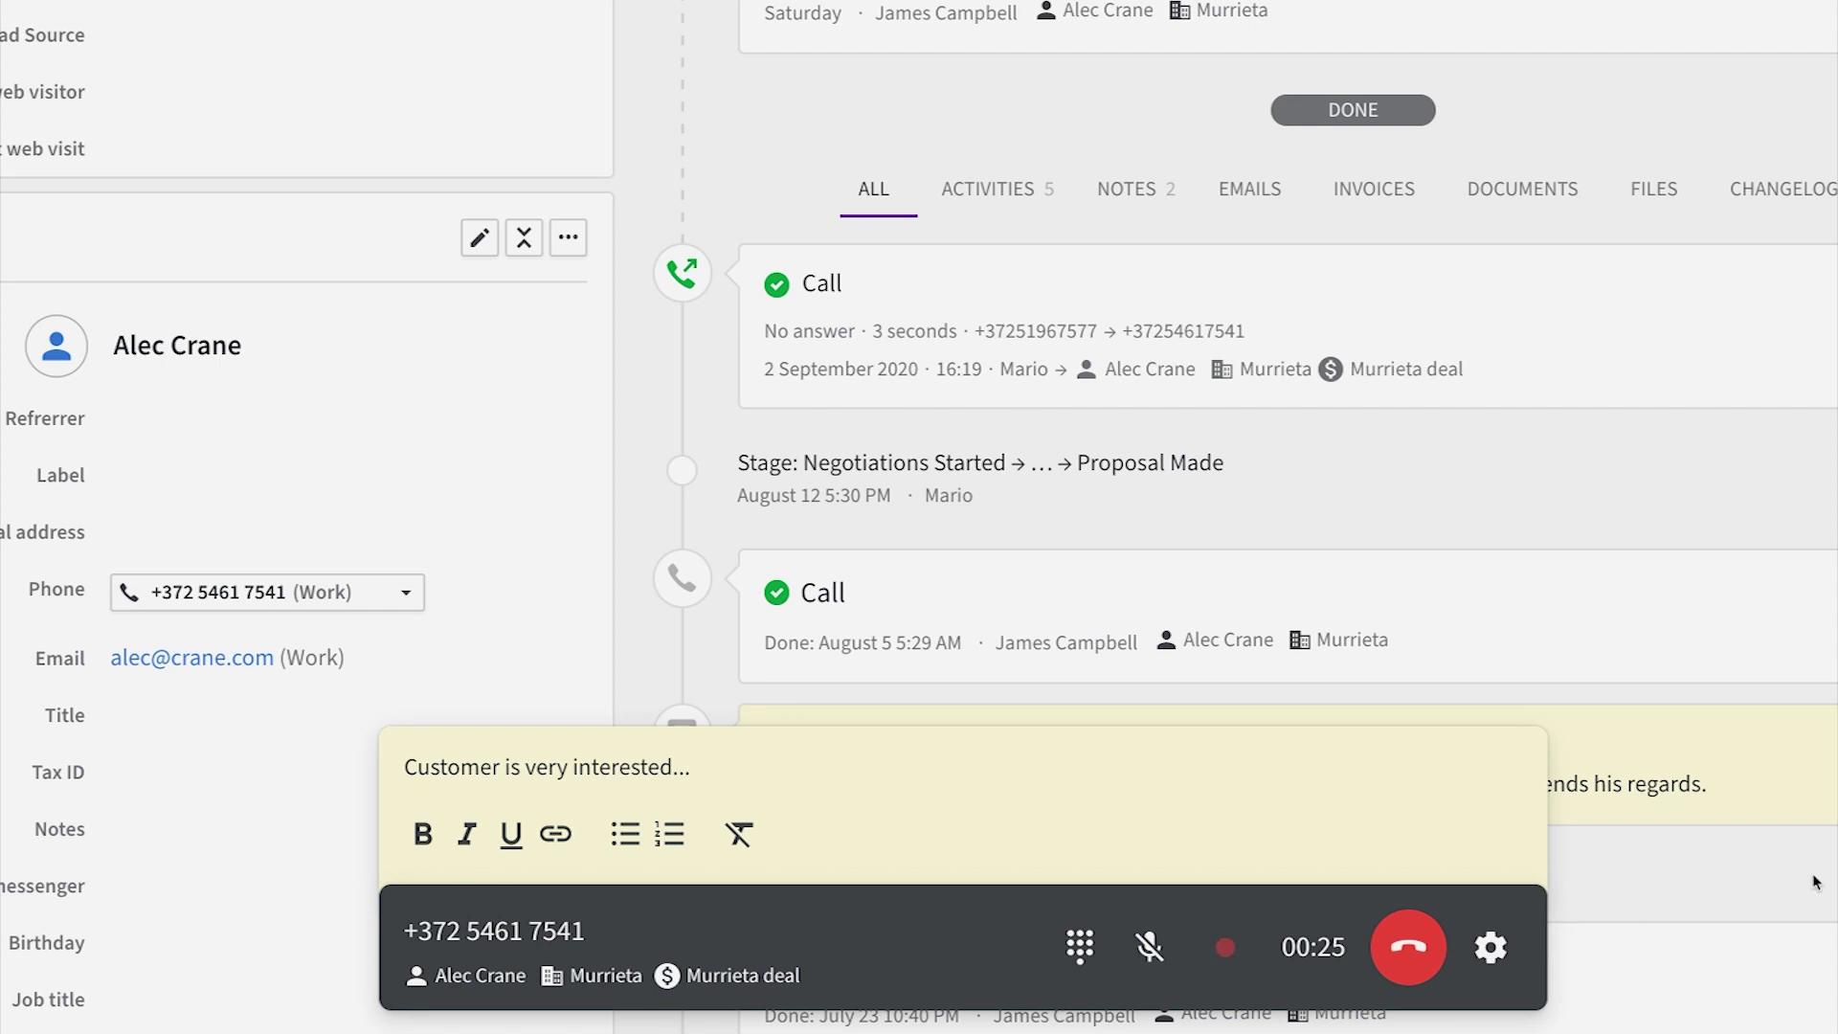
left_click(1406, 965)
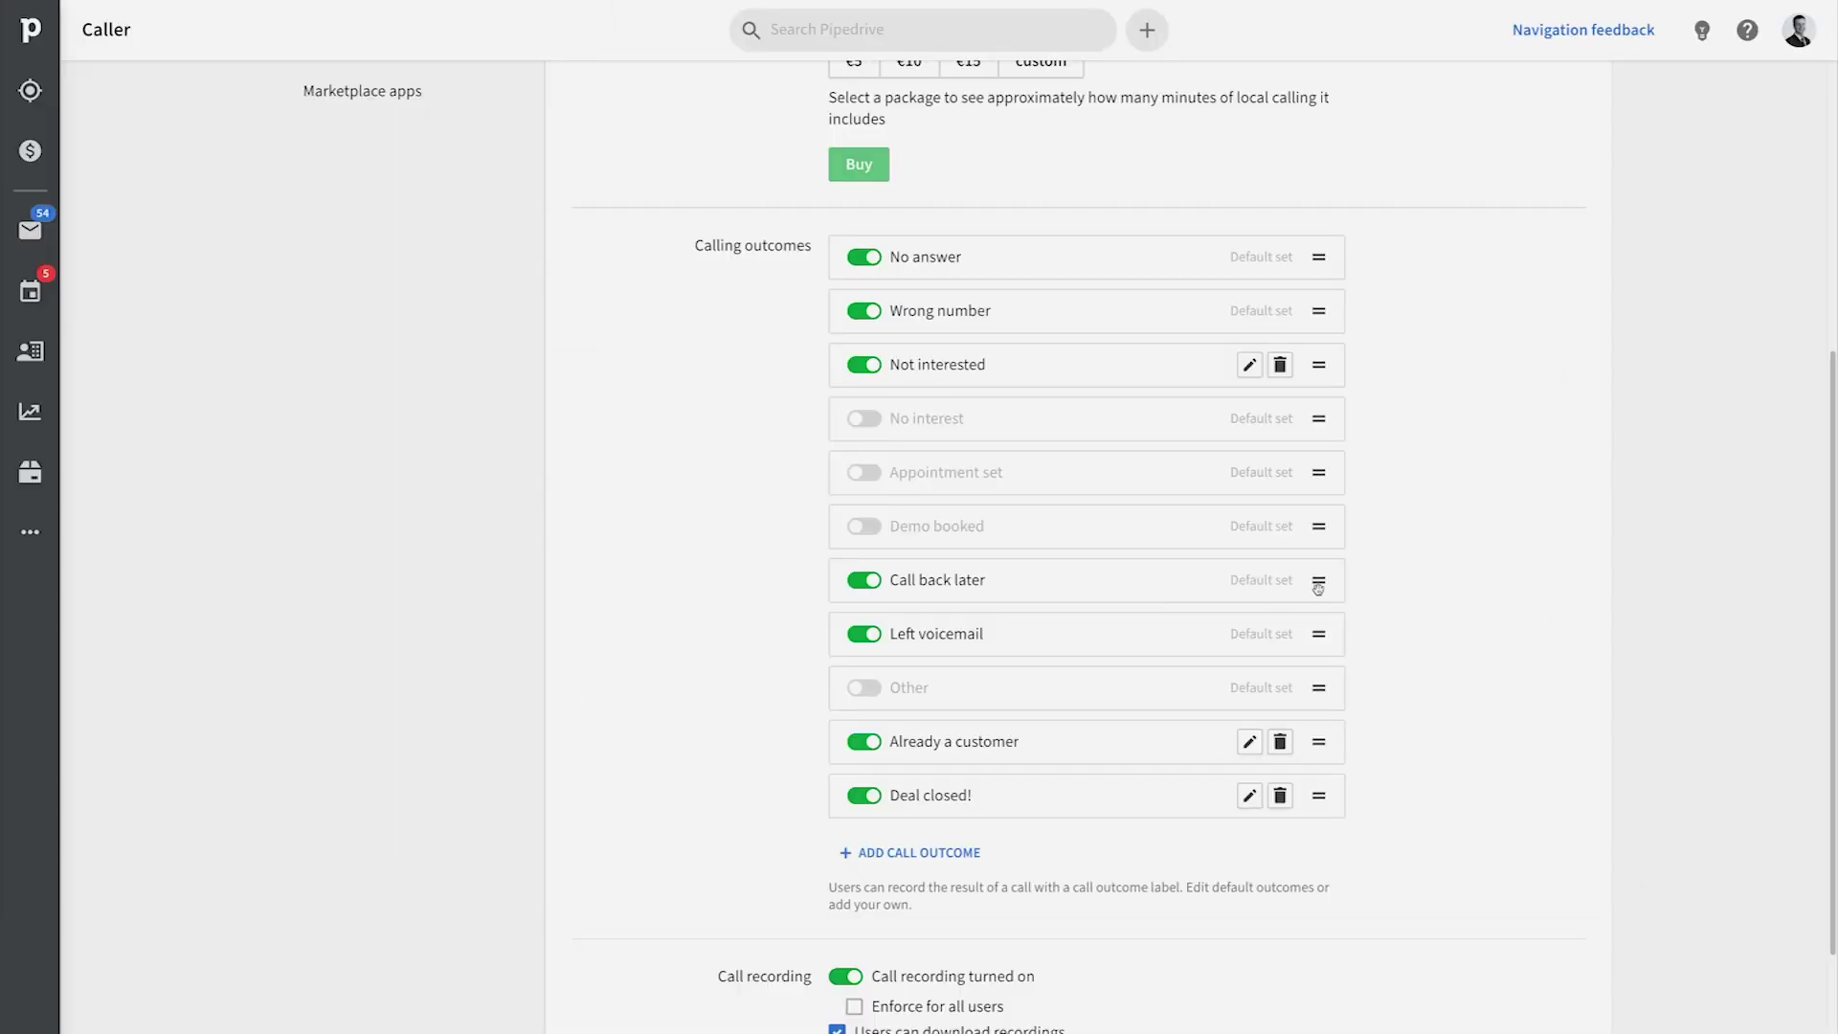
Reorder outcomes so Call back later, Left voicemail and Already a customer follow Not interested.
left_click_drag(1318, 580, 1322, 414)
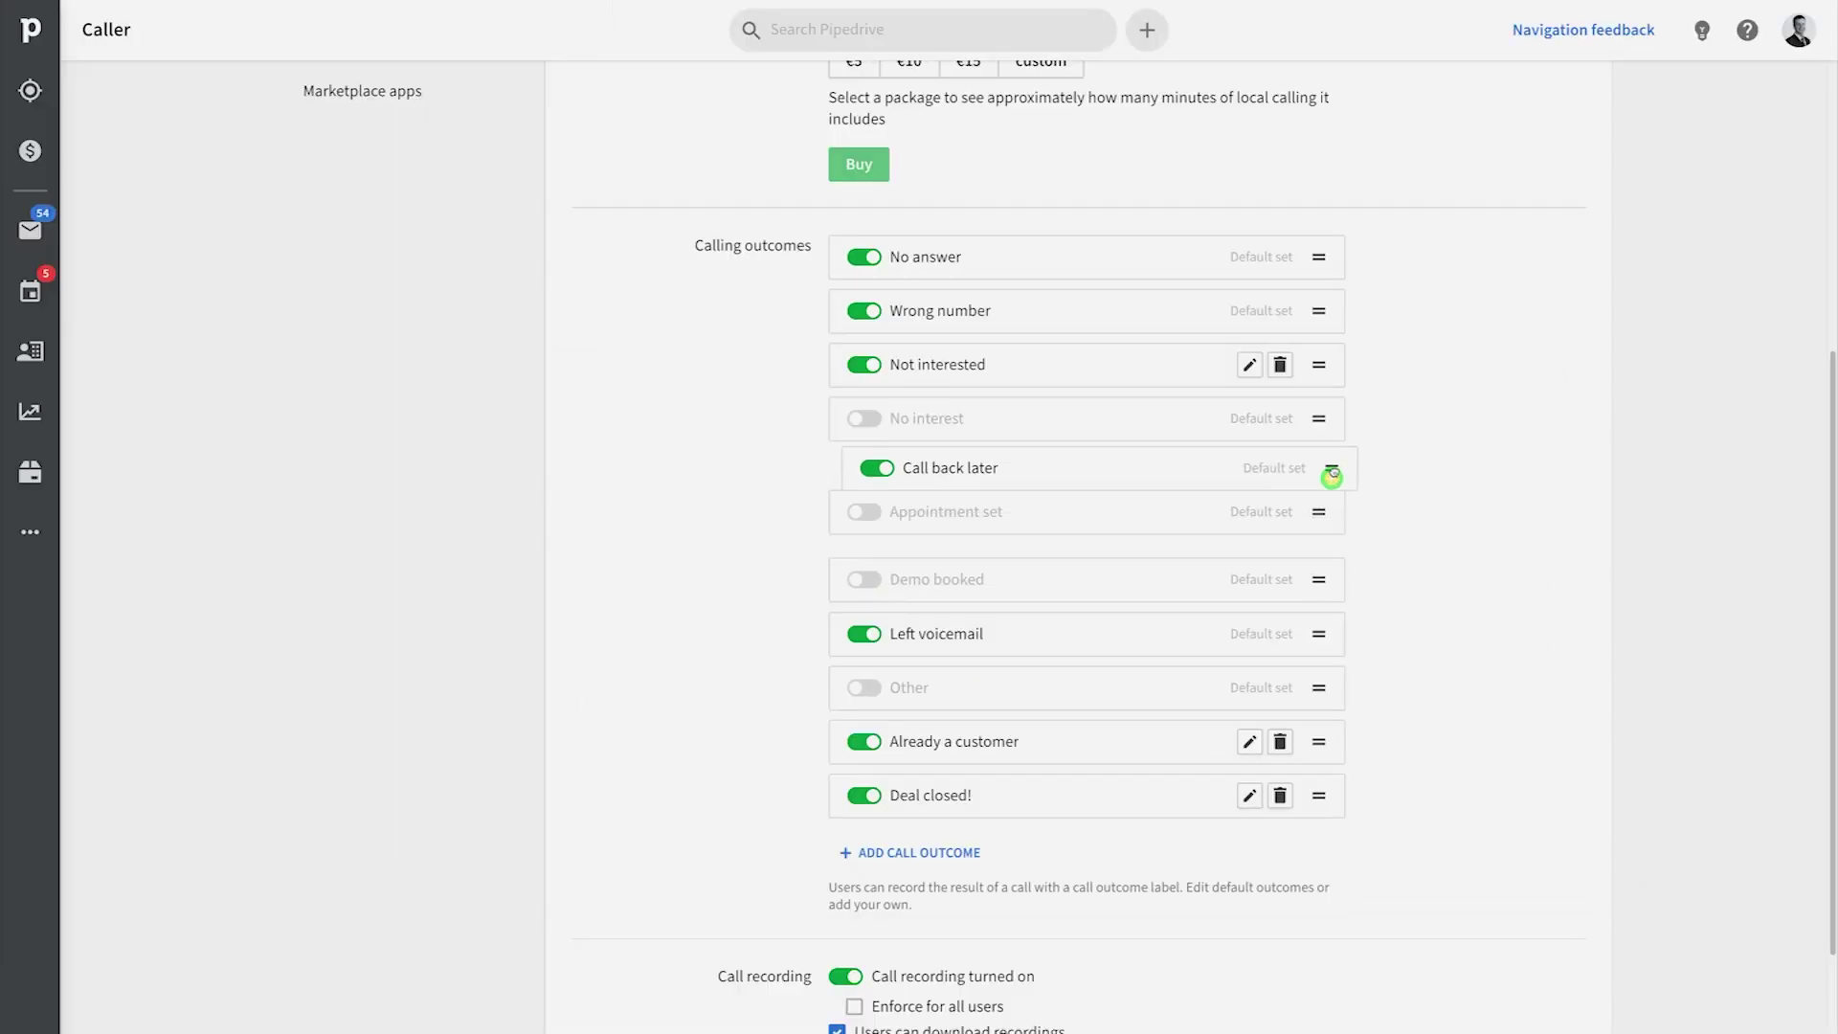
left_click_drag(1319, 635, 1312, 481)
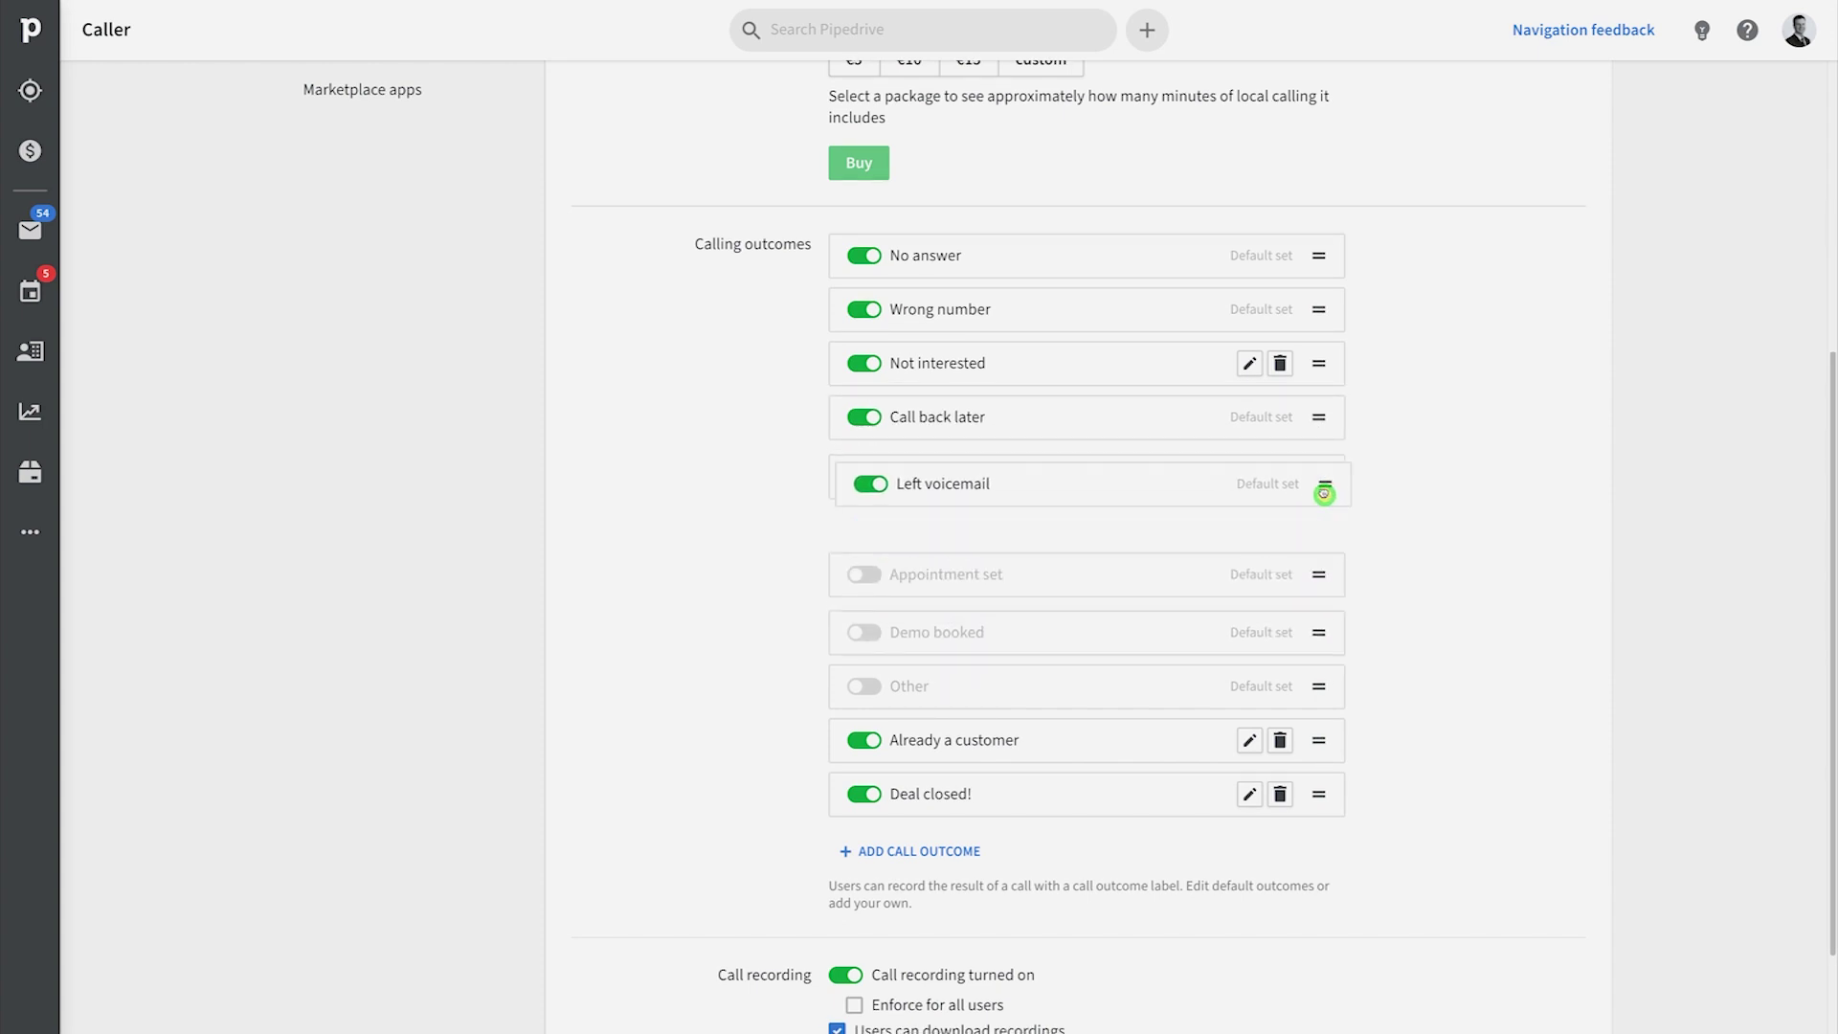
left_click_drag(1319, 741, 1315, 538)
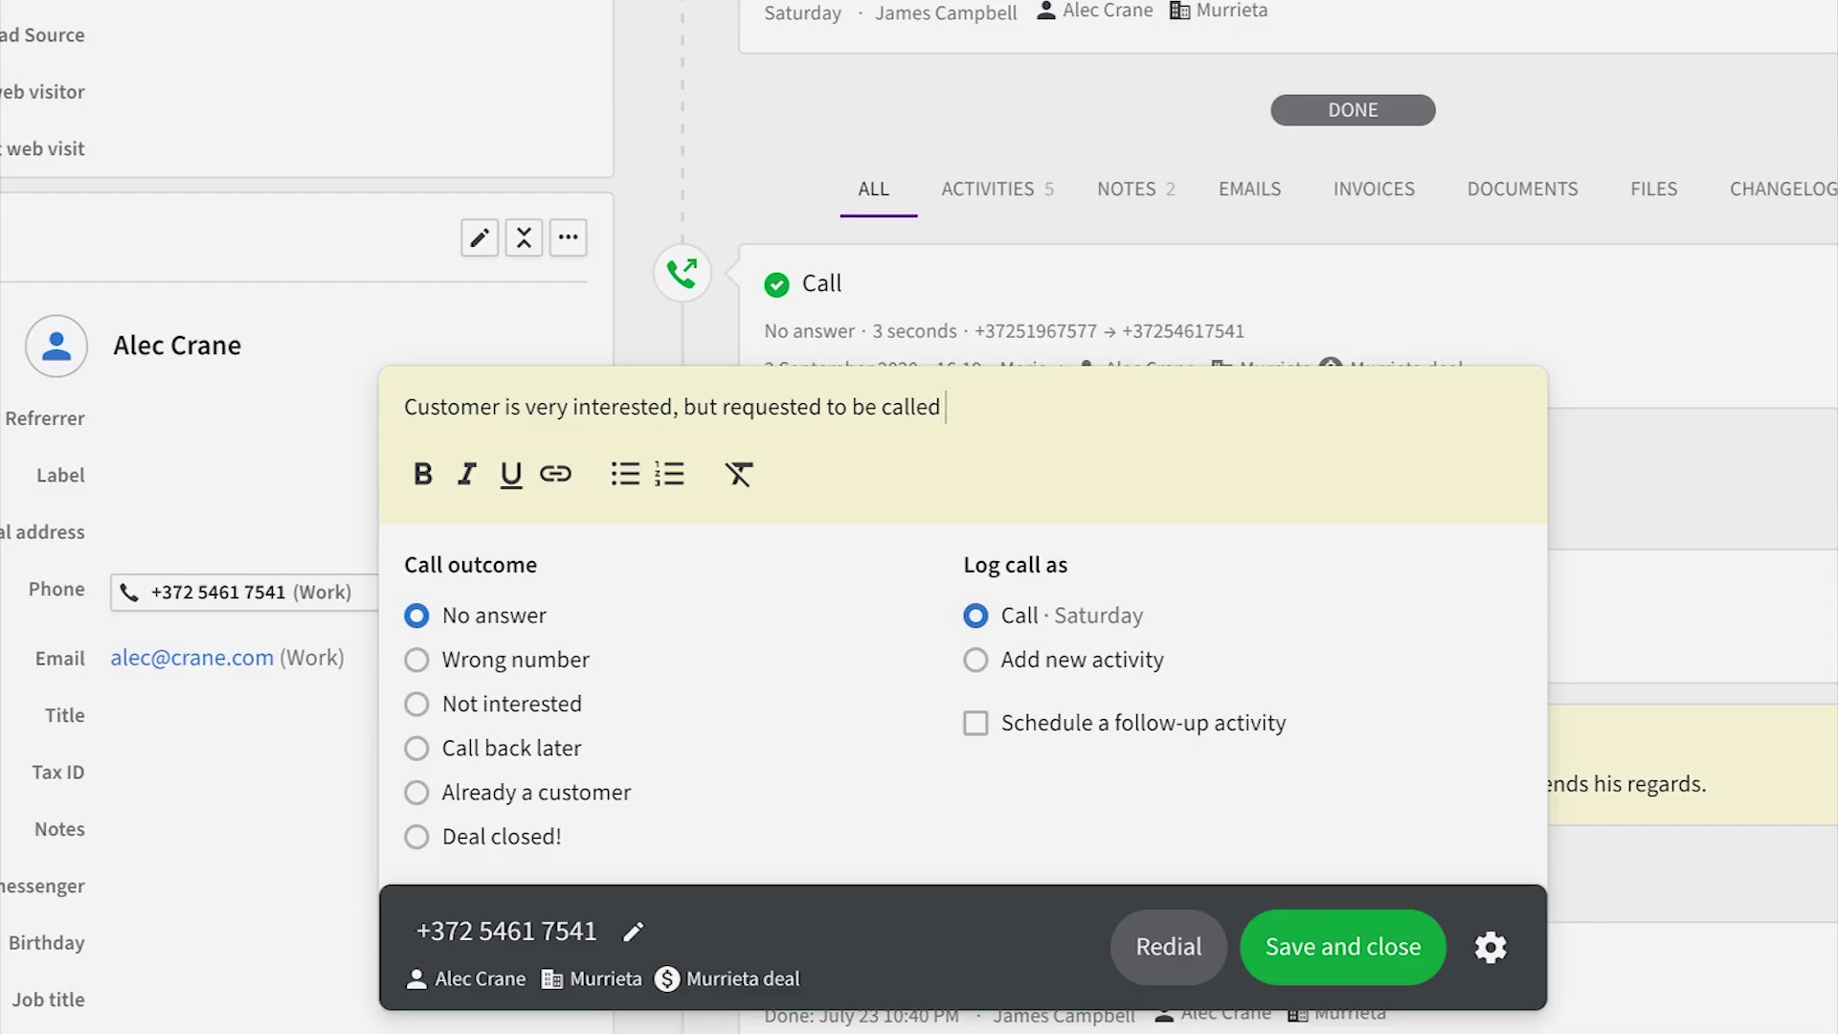
Finish the note with 'back later.', log Call back later and request a follow-up.
type("back later.")
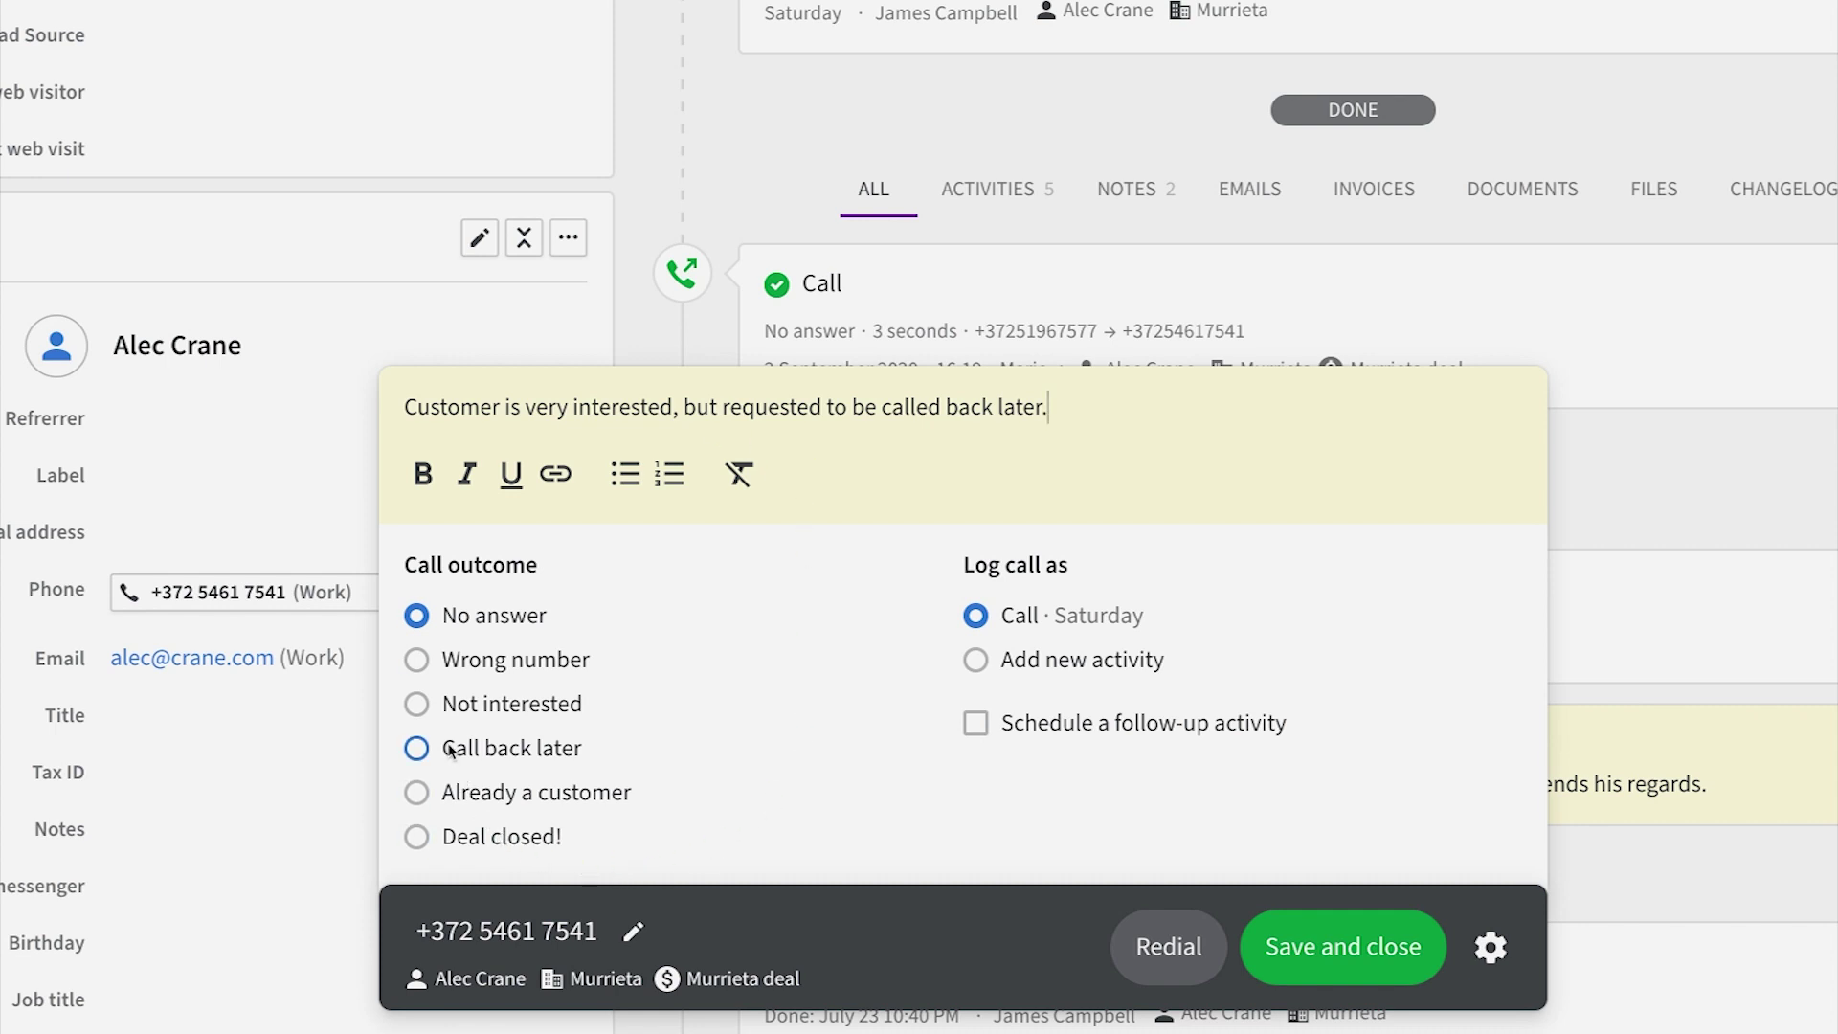
left_click(417, 748)
left_click(977, 724)
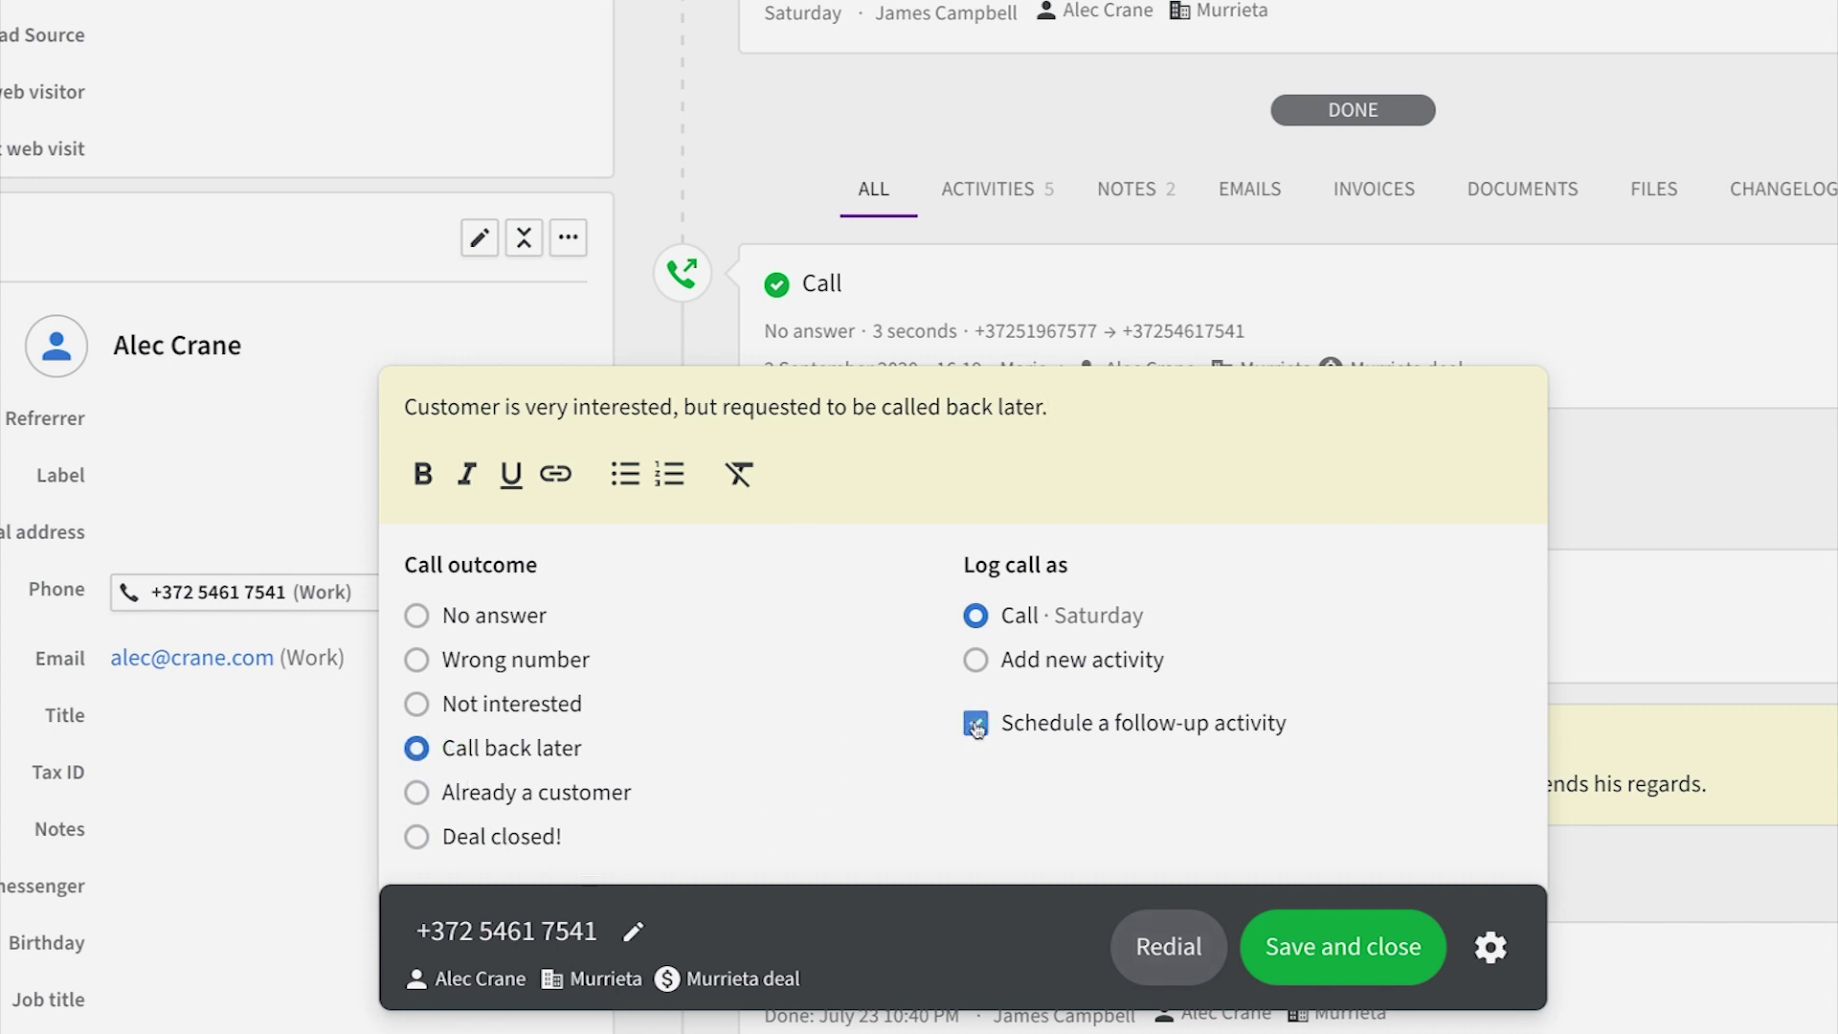
left_click(1326, 958)
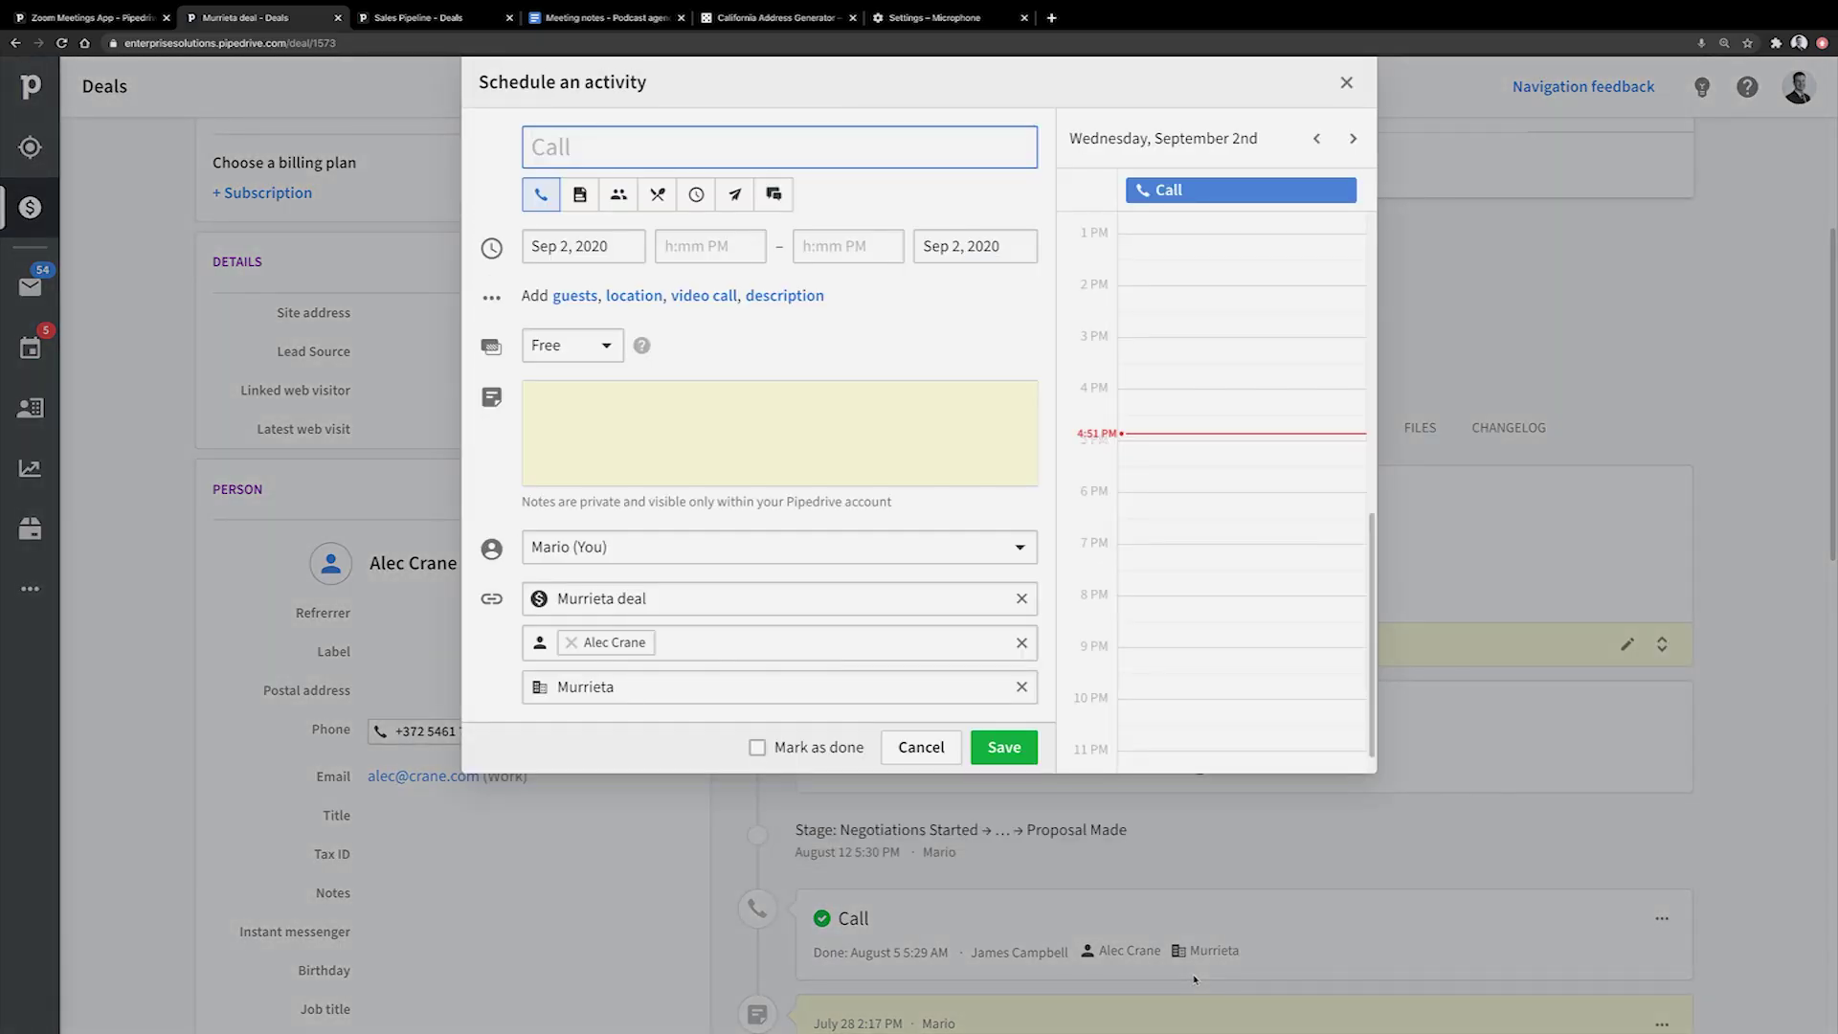
Place the follow-up call on September 3 in the 2–3 PM slot and save it.
left_click(600, 248)
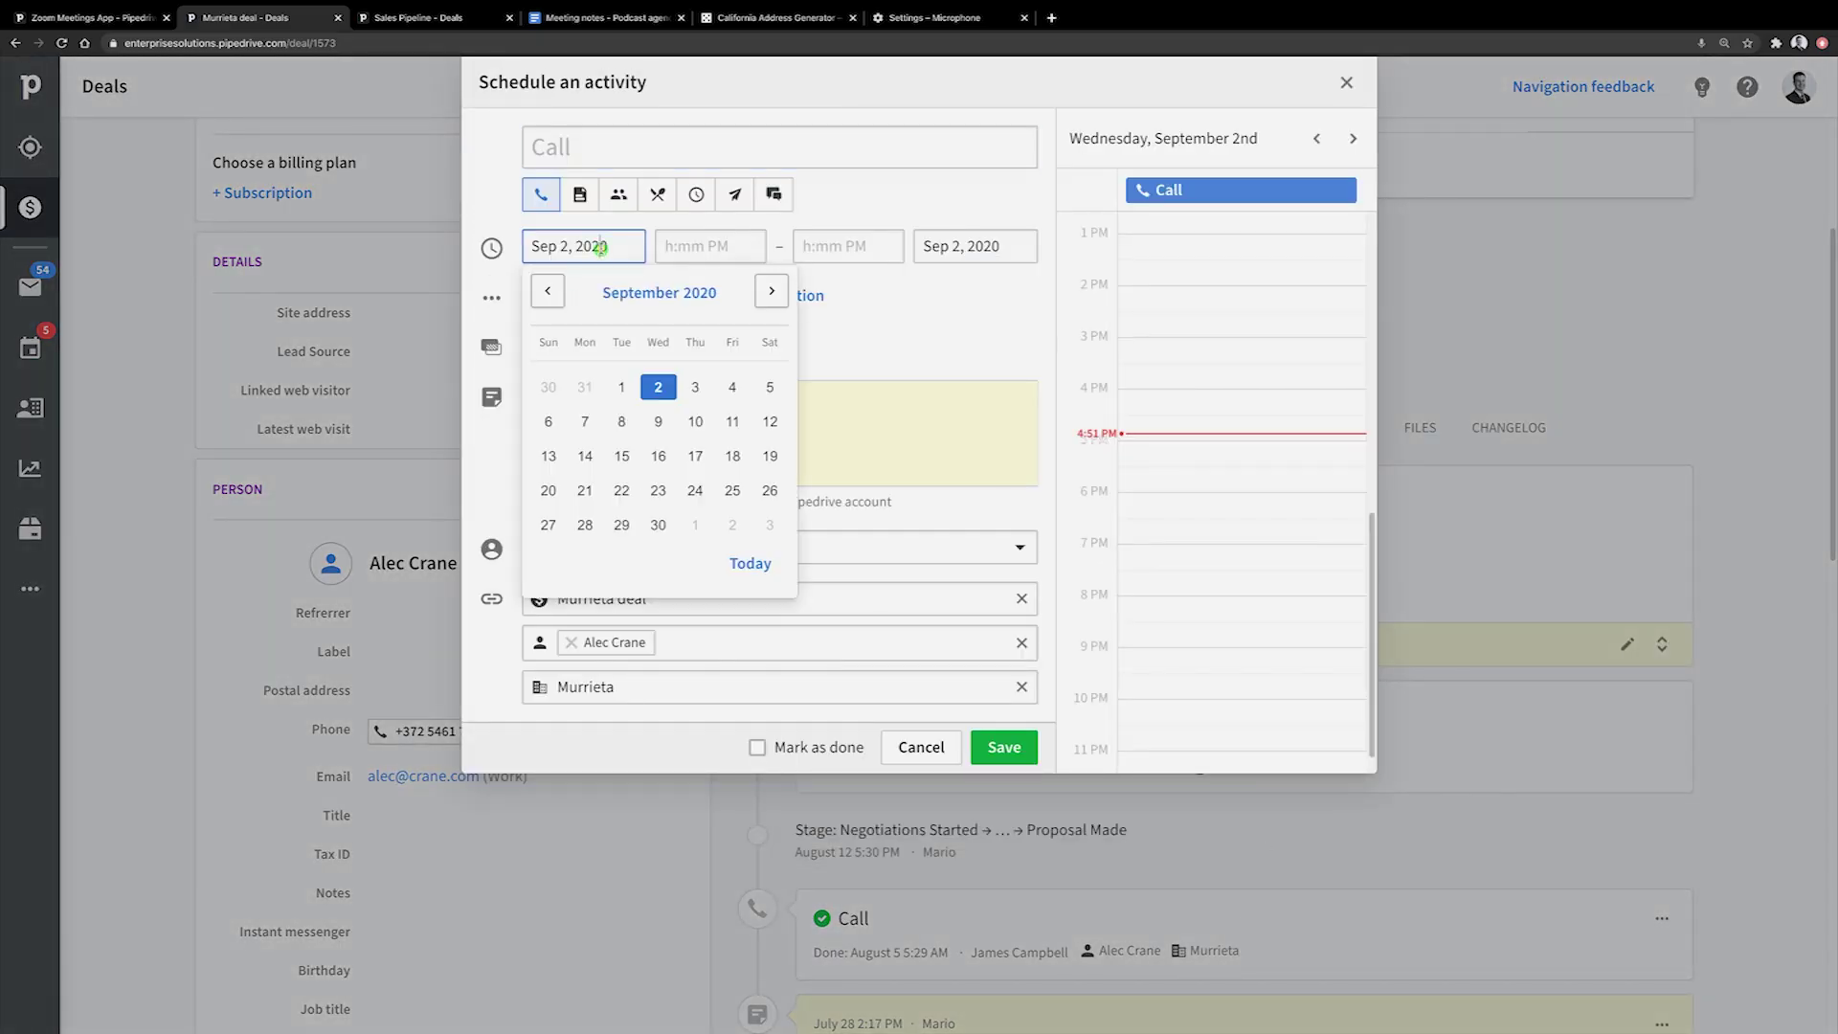
left_click(695, 387)
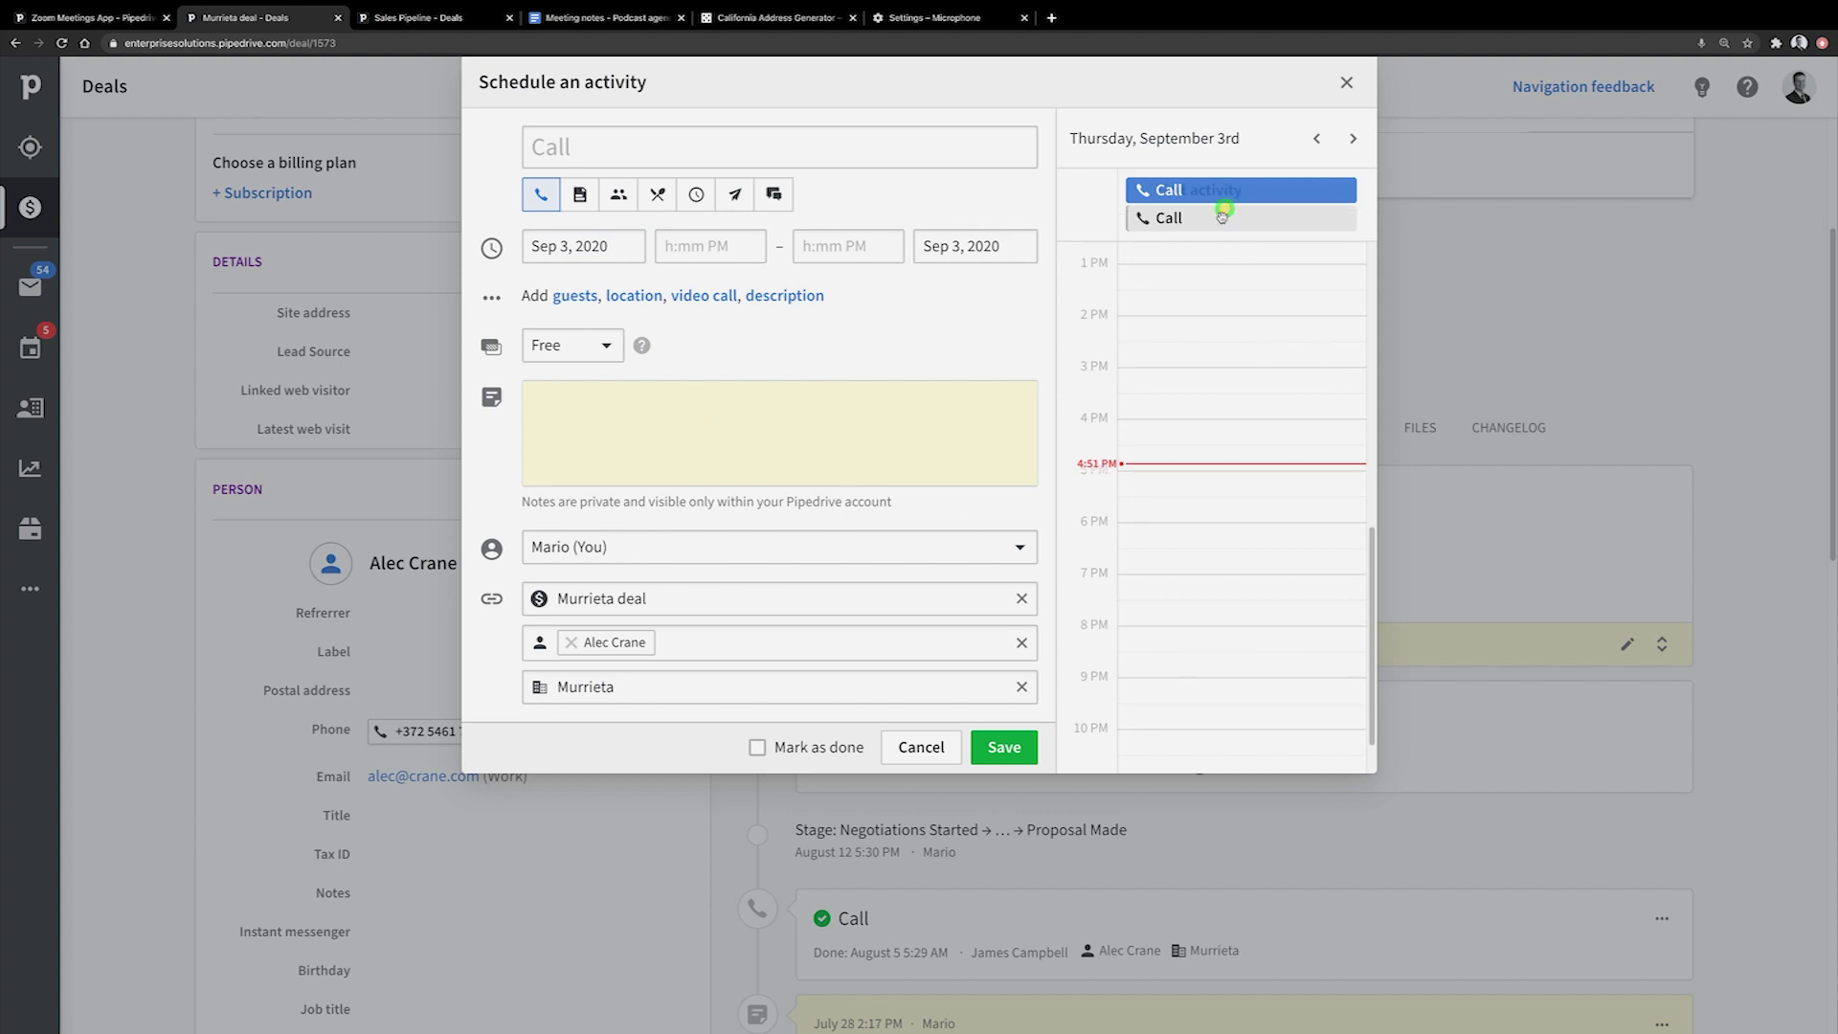
left_click_drag(1235, 190, 1235, 335)
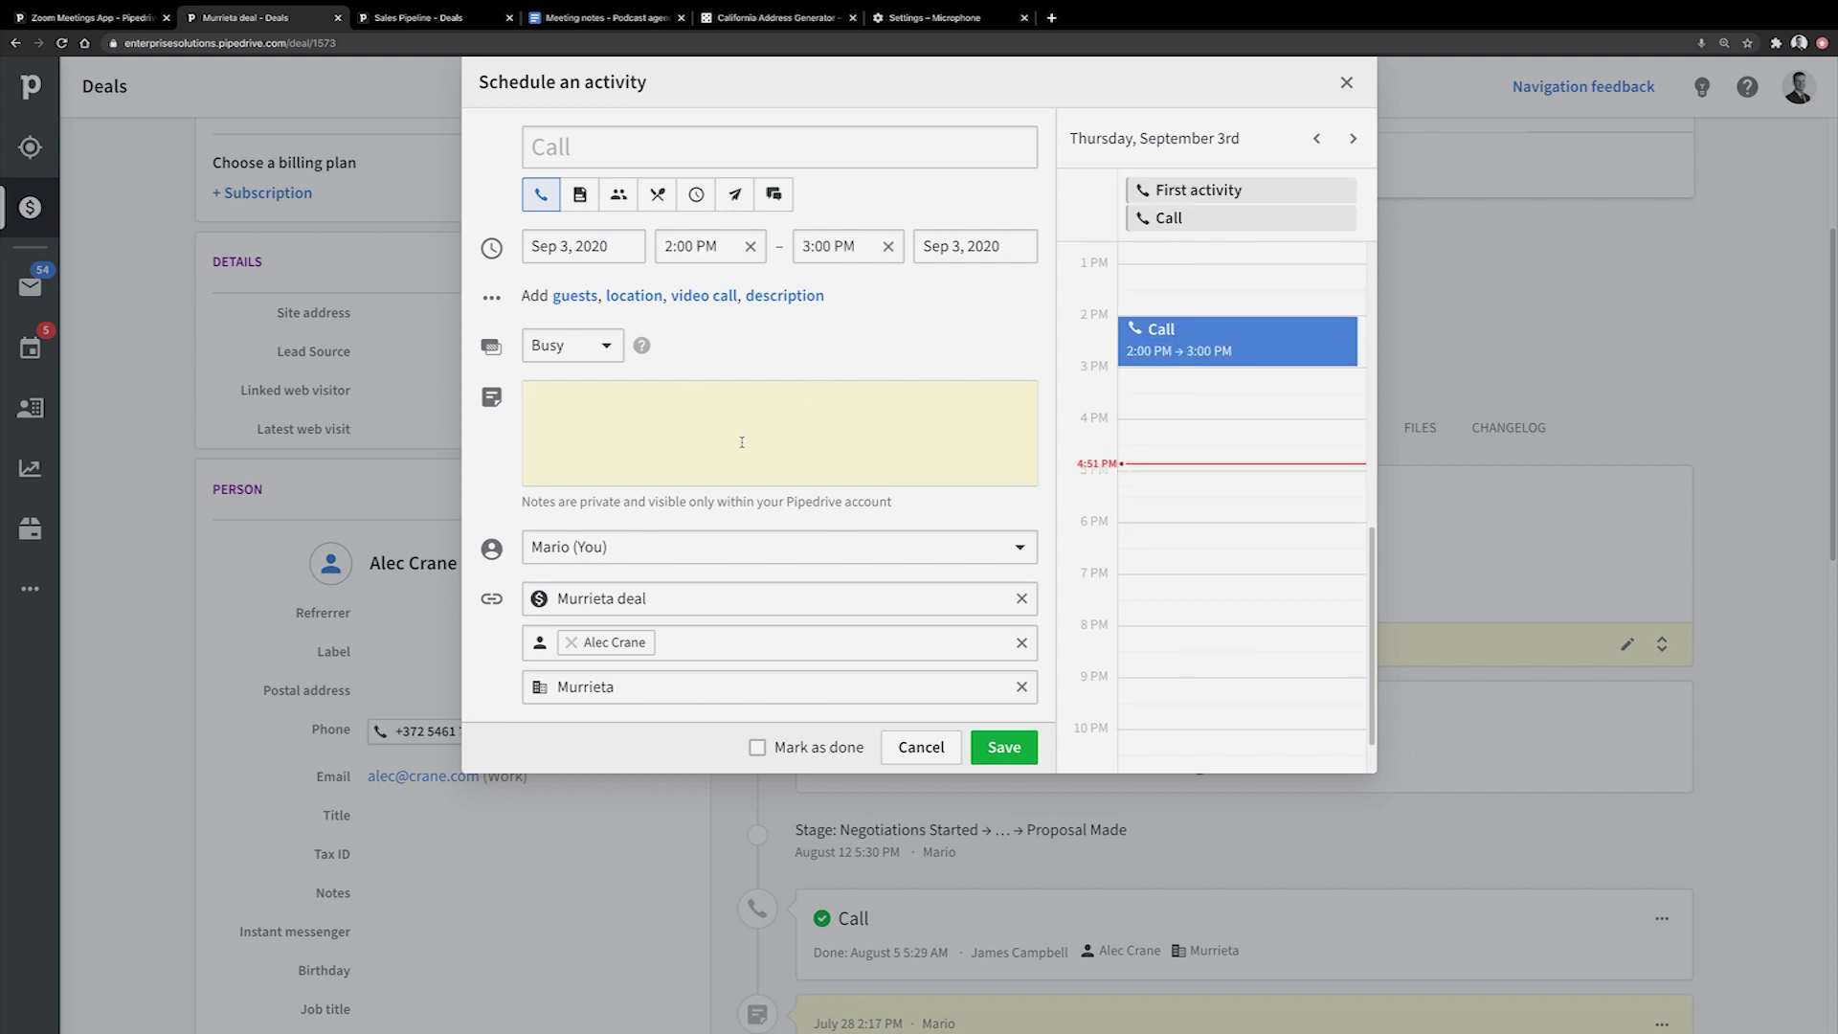
left_click(1003, 746)
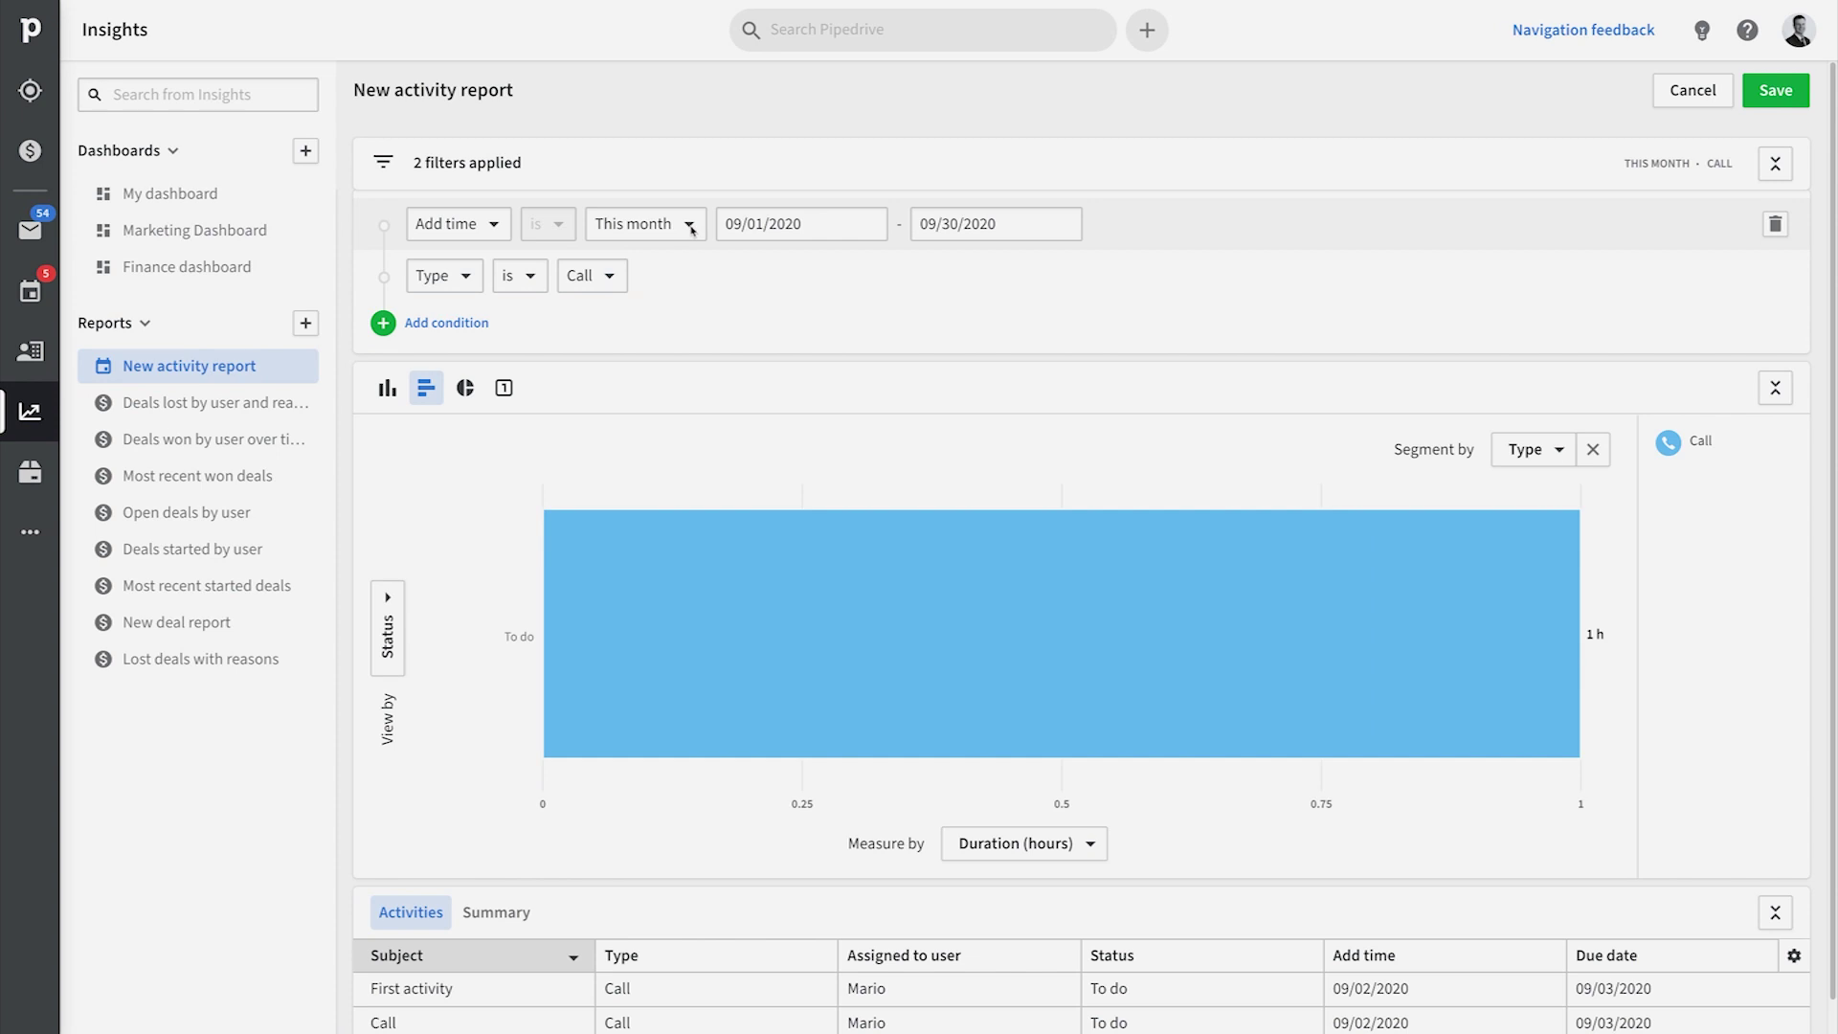
Switch the call report's time filter to This week, keeping Call as the only type.
left_click(691, 229)
left_click(666, 337)
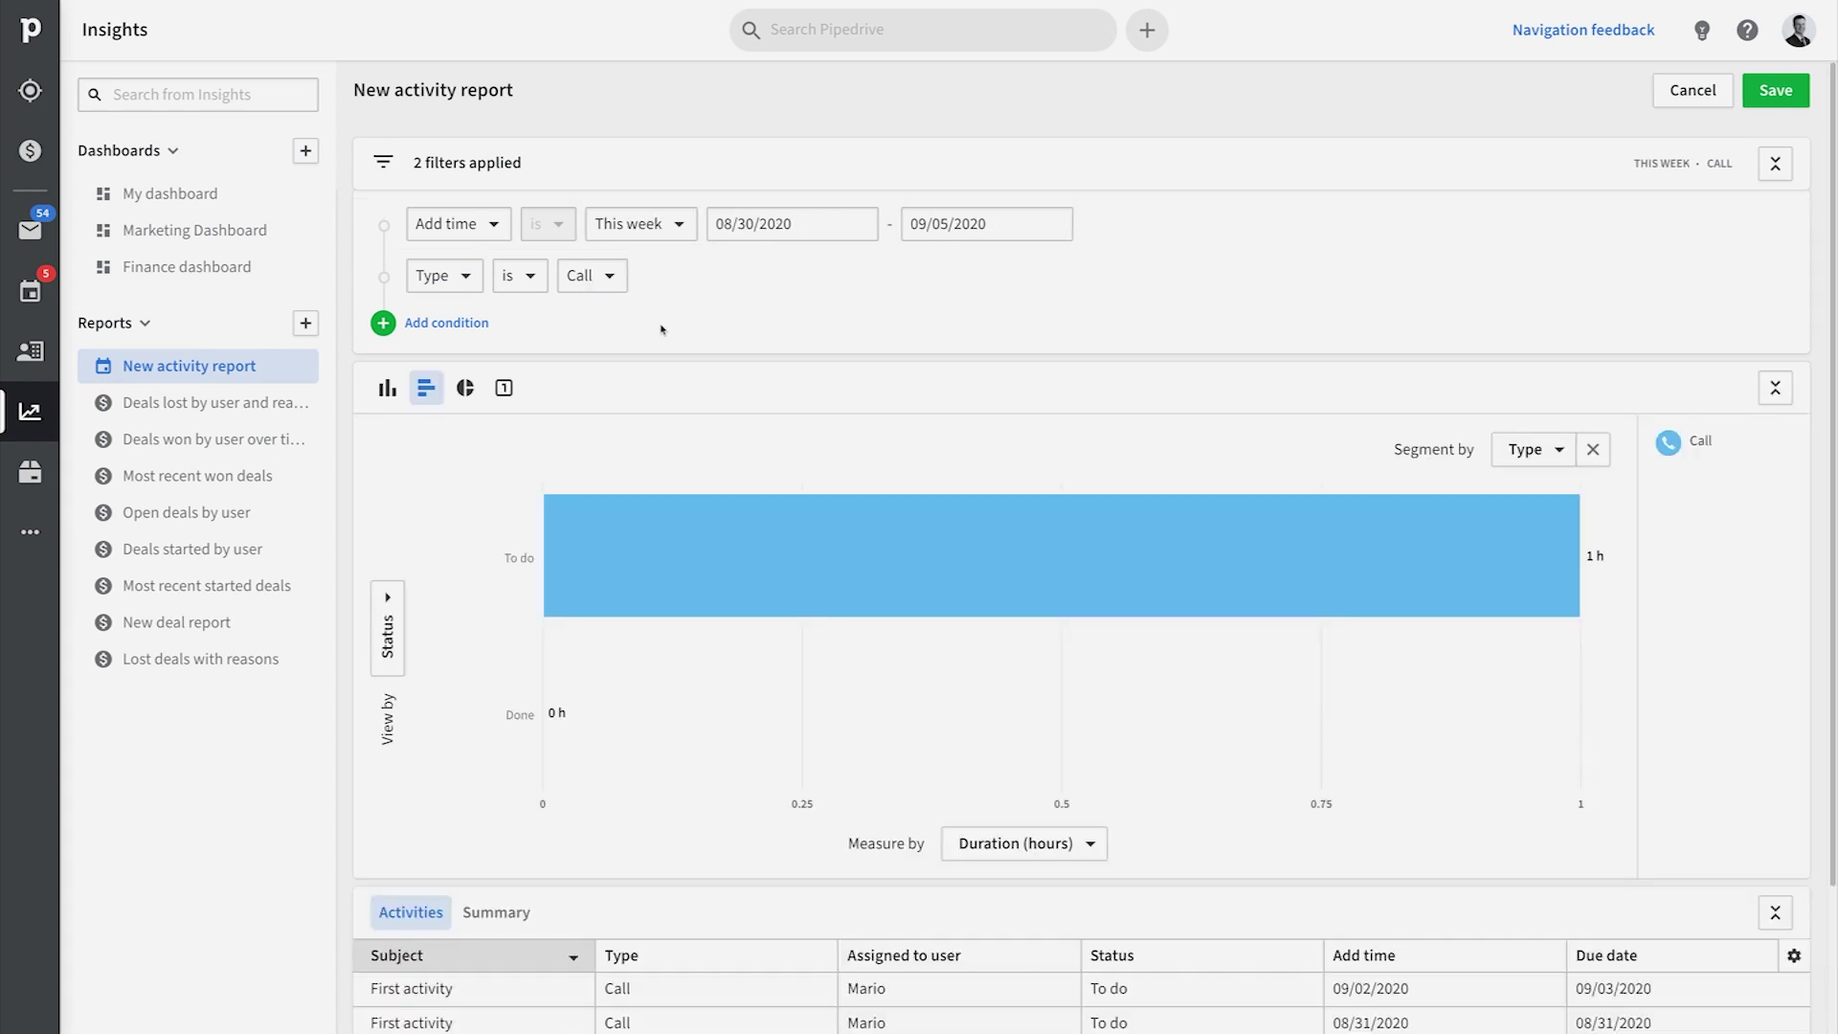
left_click(604, 276)
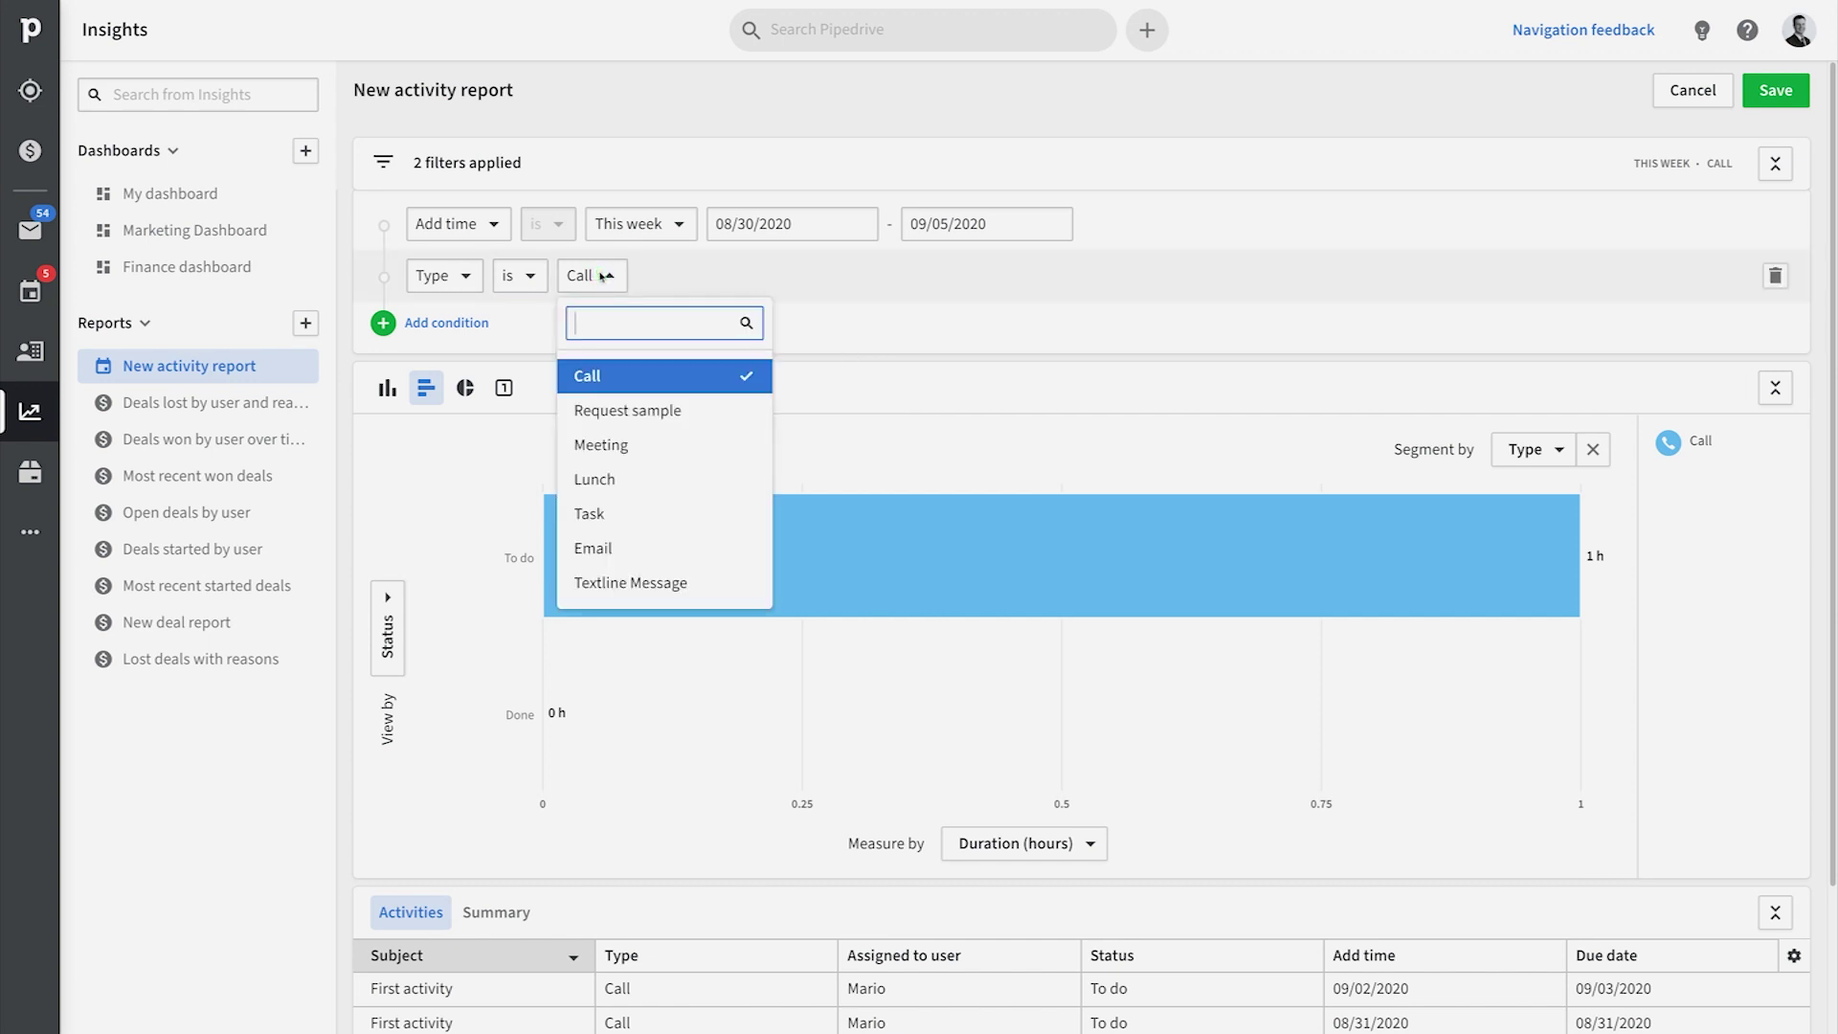
left_click(603, 276)
scroll(652, 495, "down", 2)
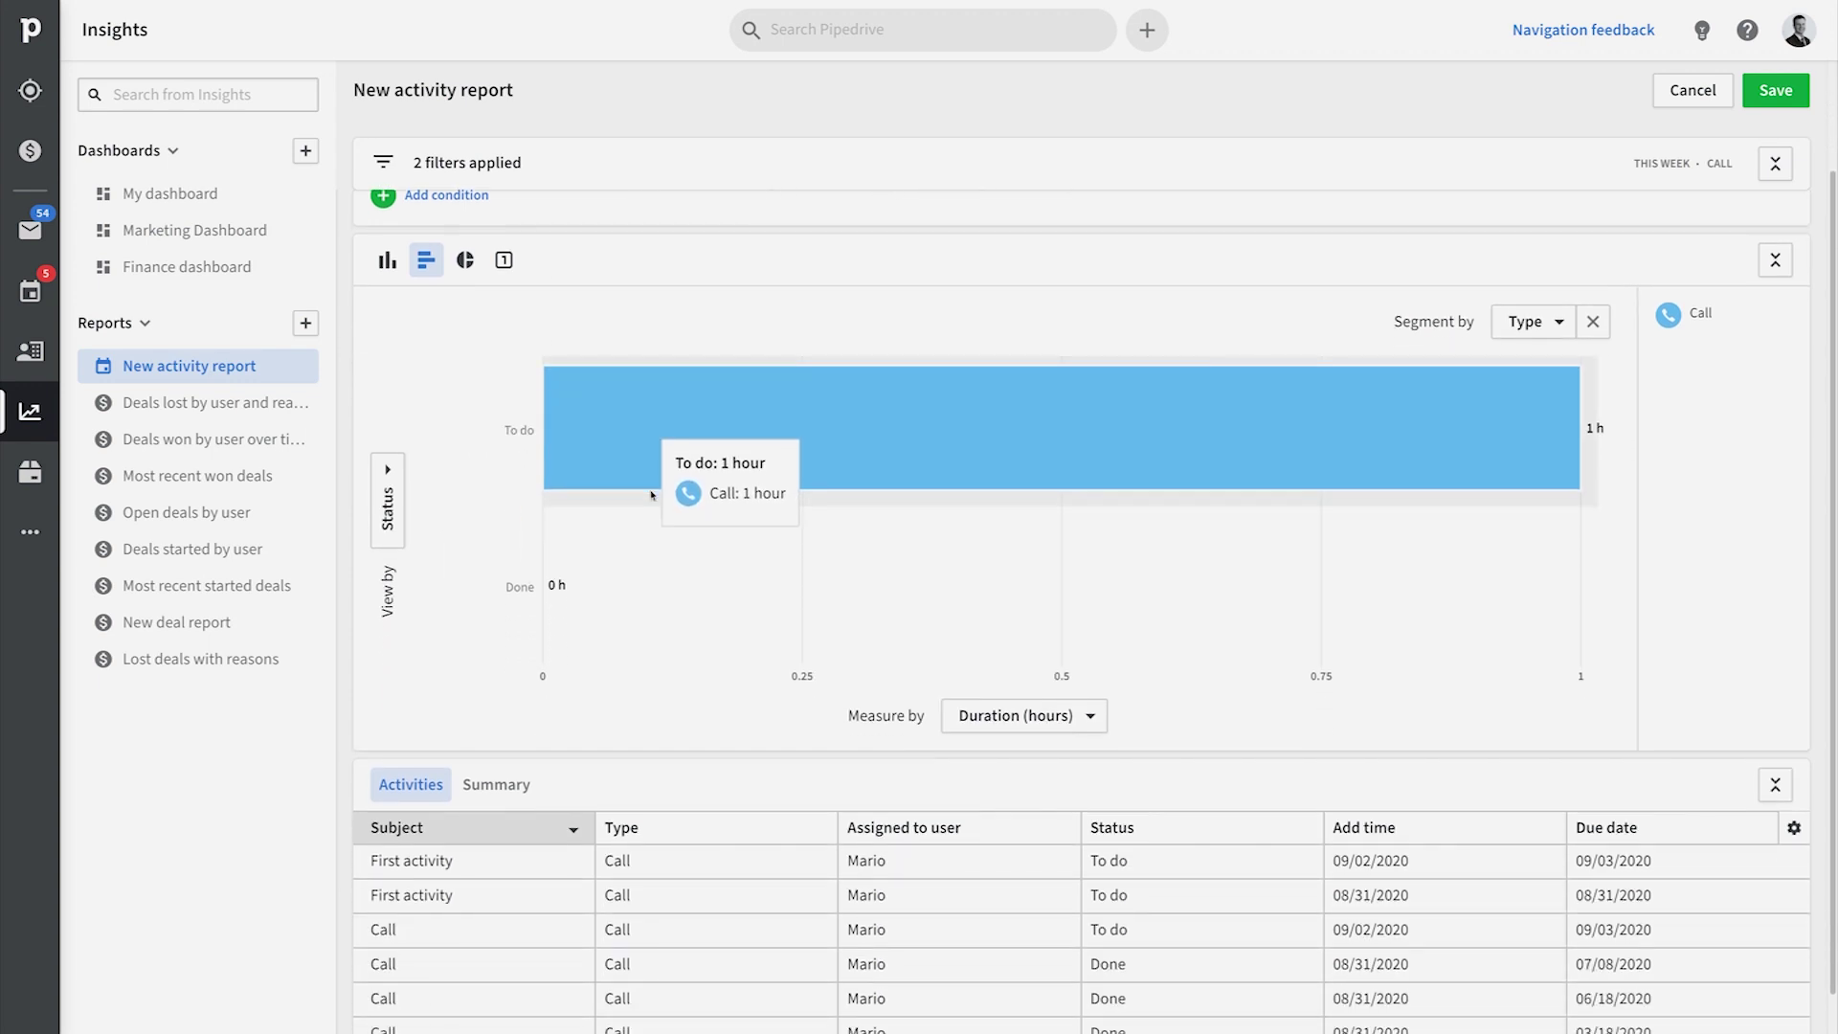